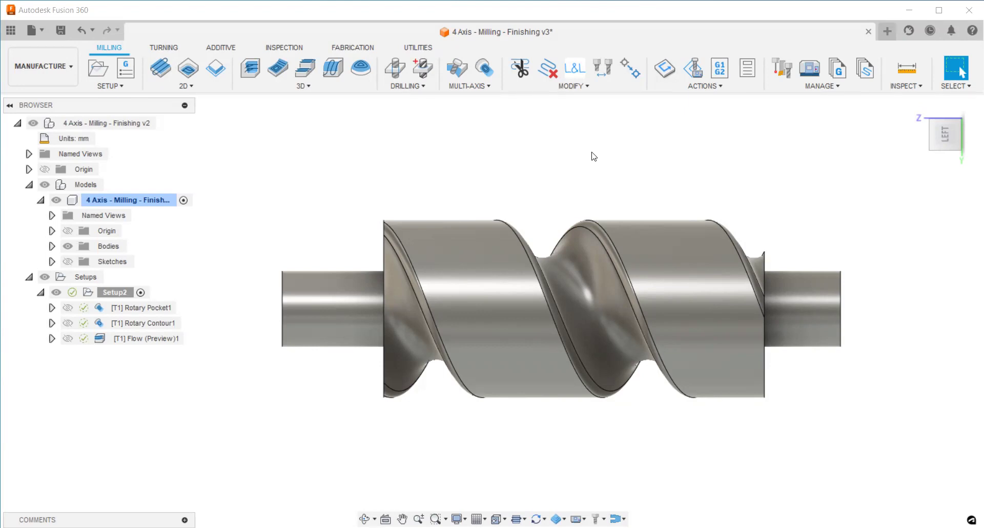
Orbit the screw model to an angled view and browse the workspace and multi-axis toolpath menus.
shift+middle_drag(575, 195, 553, 323)
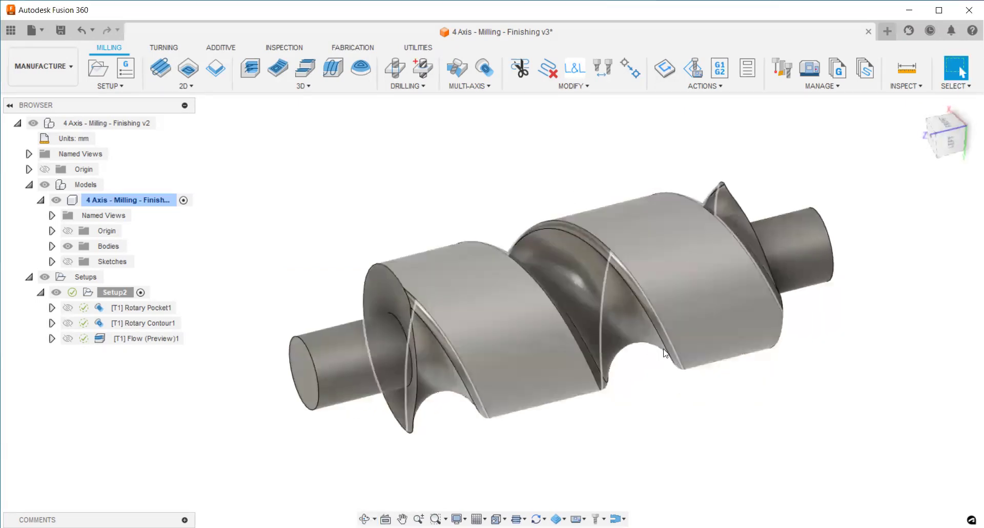
shift+middle_drag(656, 400, 658, 401)
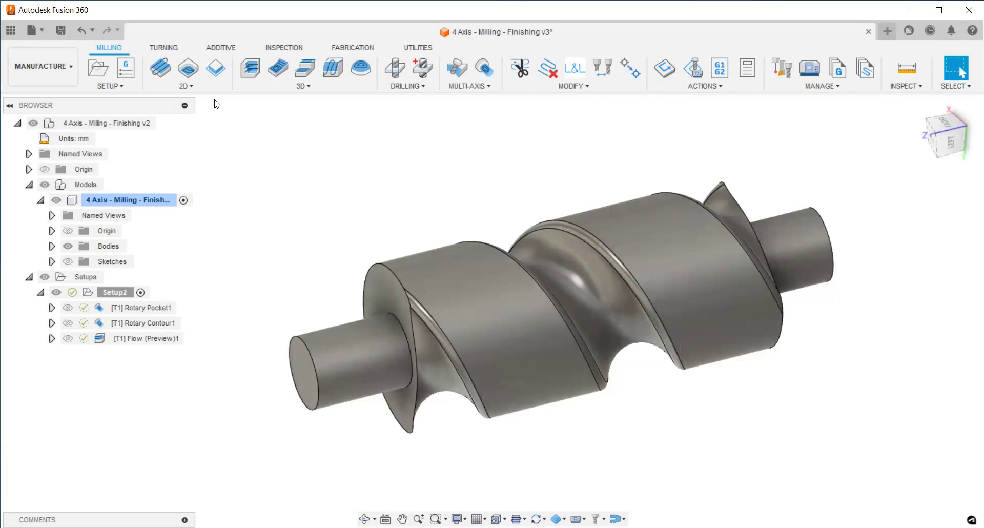
click(47, 64)
click(483, 86)
Edit Rotary Pocket1 and filter Milling Tools (Metric) to ball end mills, keeping the 10 mm tool.
double_click(106, 308)
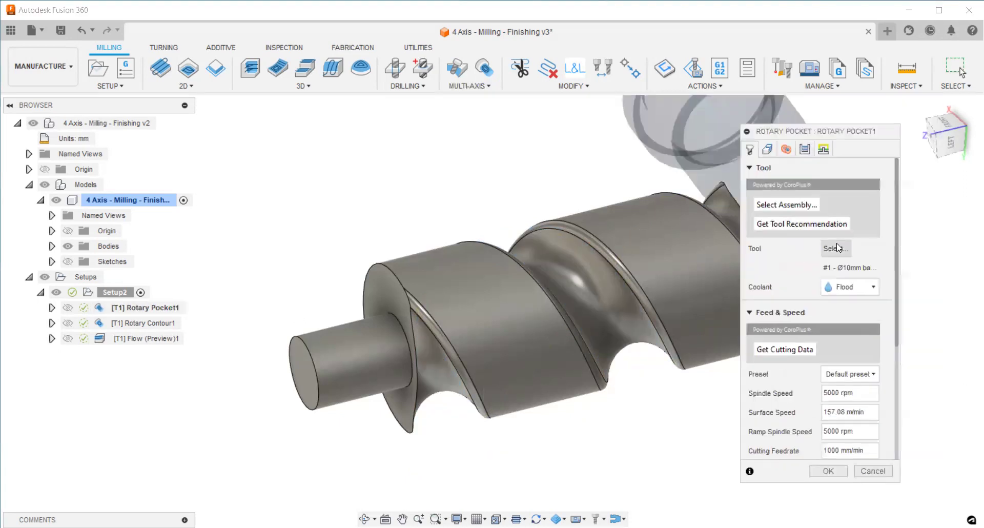
click(837, 248)
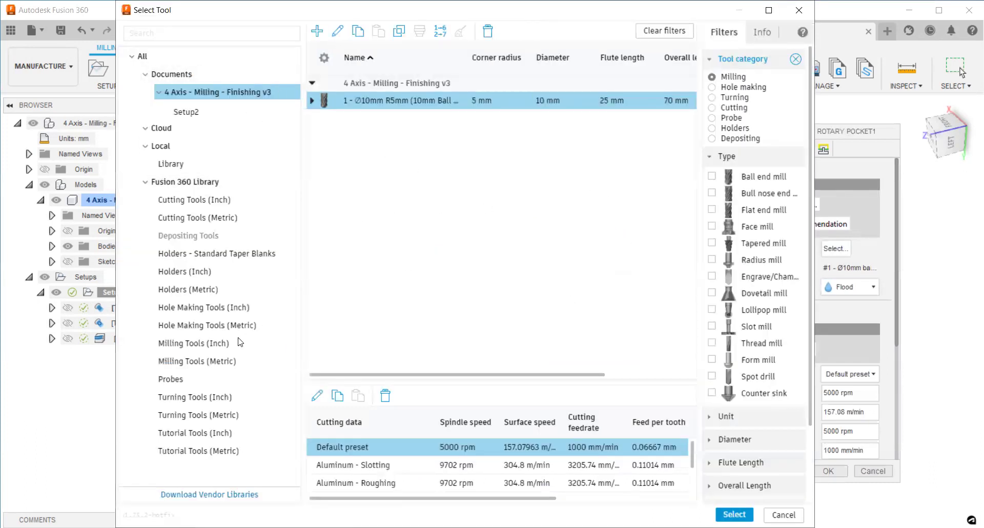
click(196, 361)
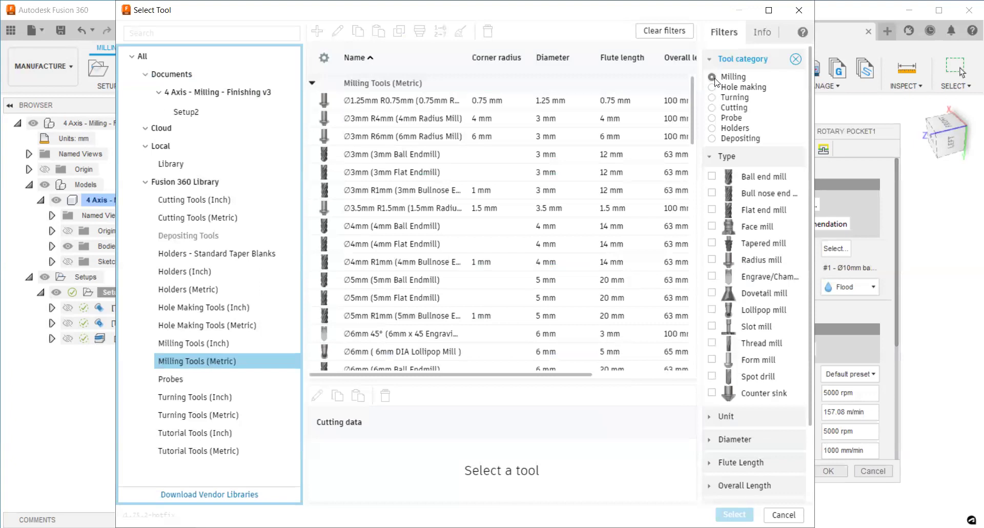
click(712, 176)
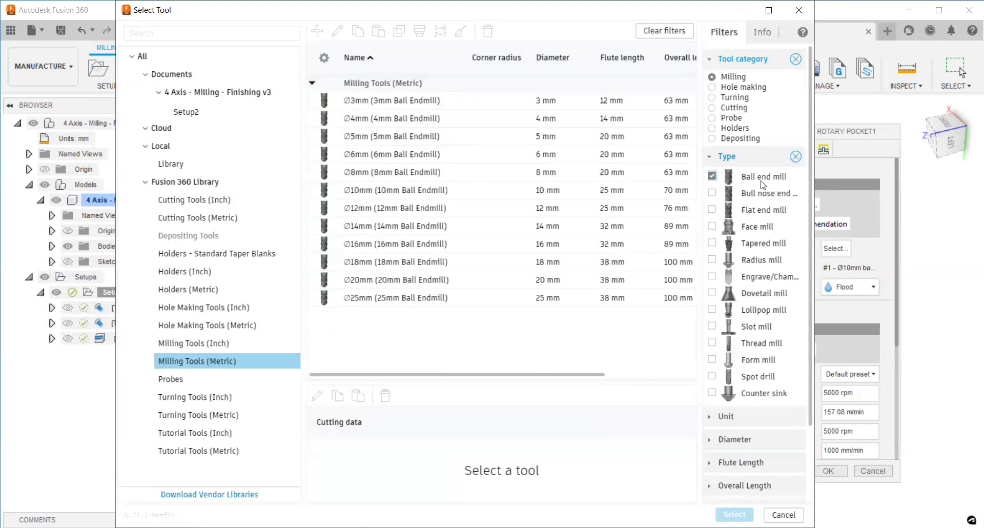
click(716, 417)
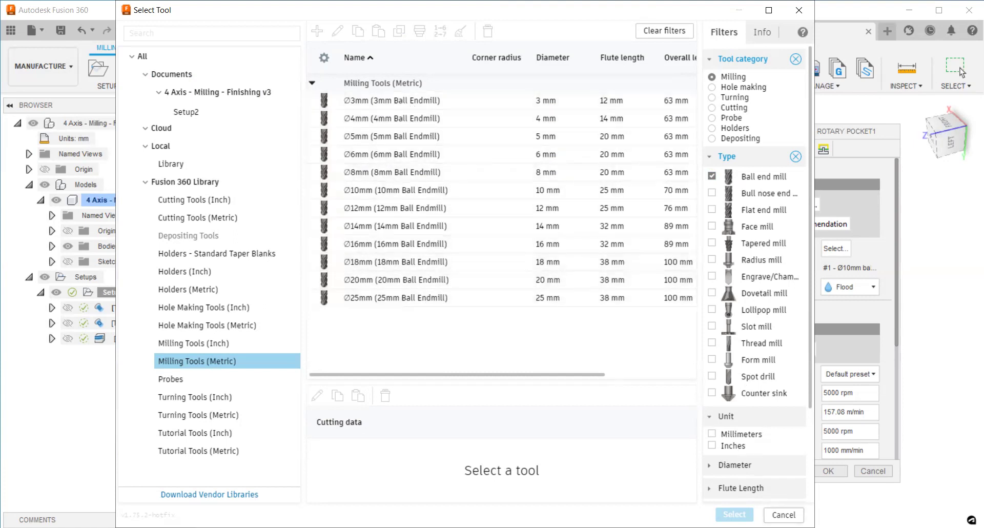
key(Escape)
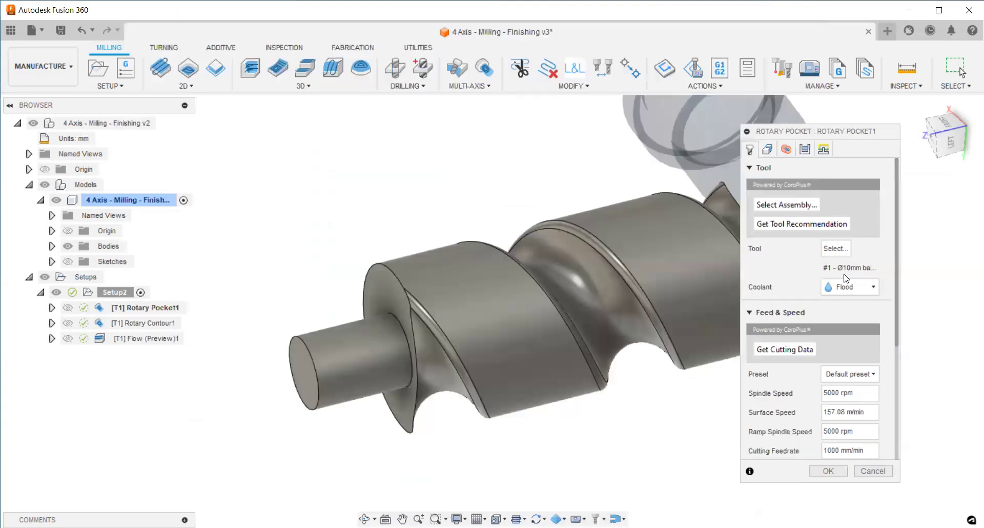
Show Rotary Pocket1's geometry: Stock front with -30 mm offset and Model back at 40 mm.
scroll(853, 280, down, 3)
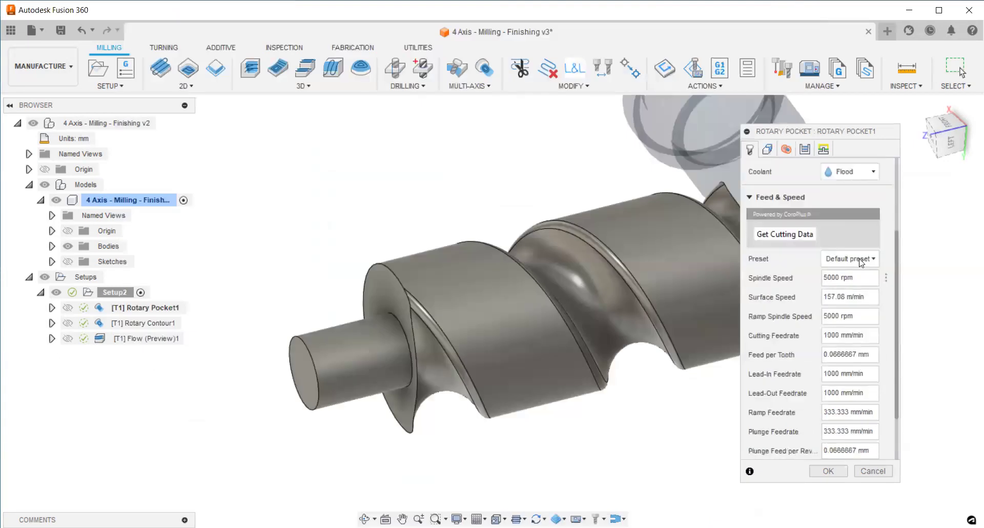
scroll(855, 262, down, 1)
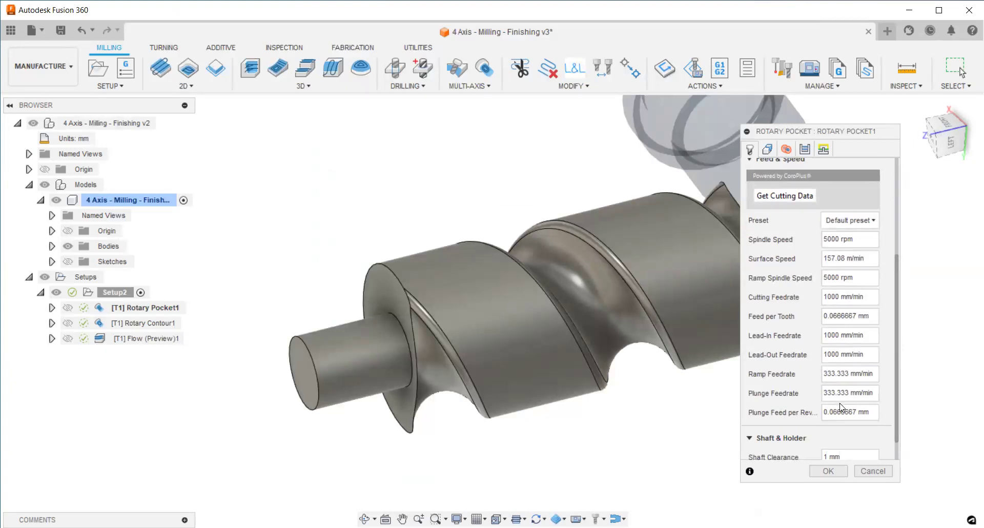
click(767, 149)
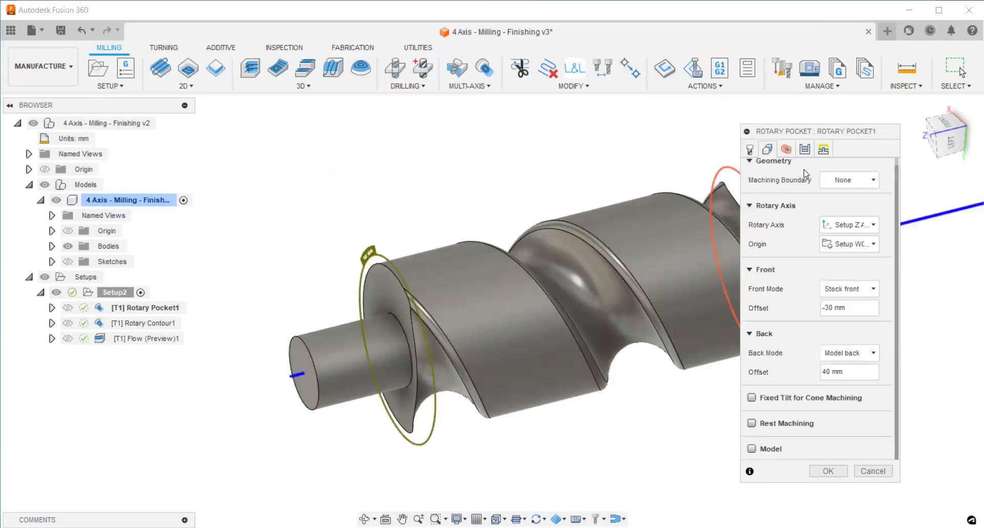
From the left view, show Rotary Pocket1's radii: outer 35 mm from Stock OD, inner 0 mm from Stock ID.
click(952, 143)
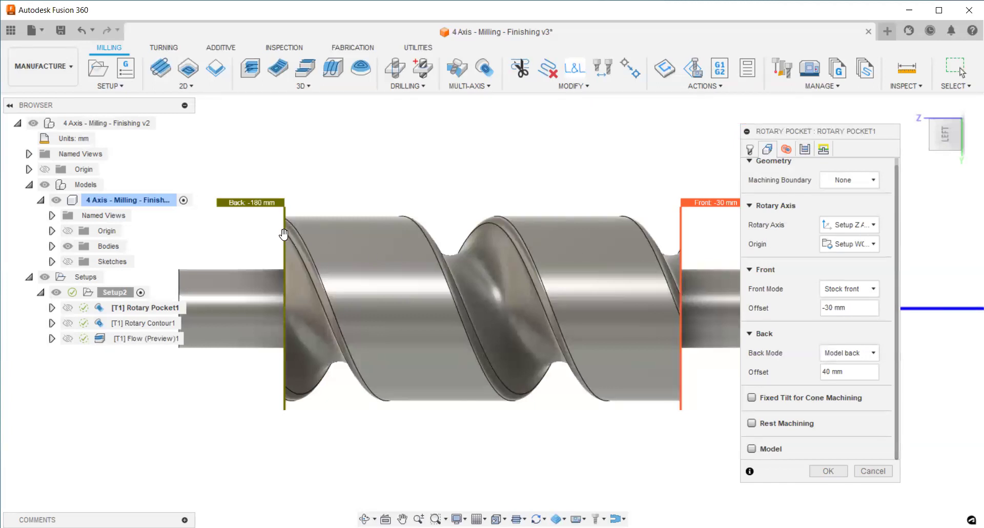
drag(813, 131, 854, 125)
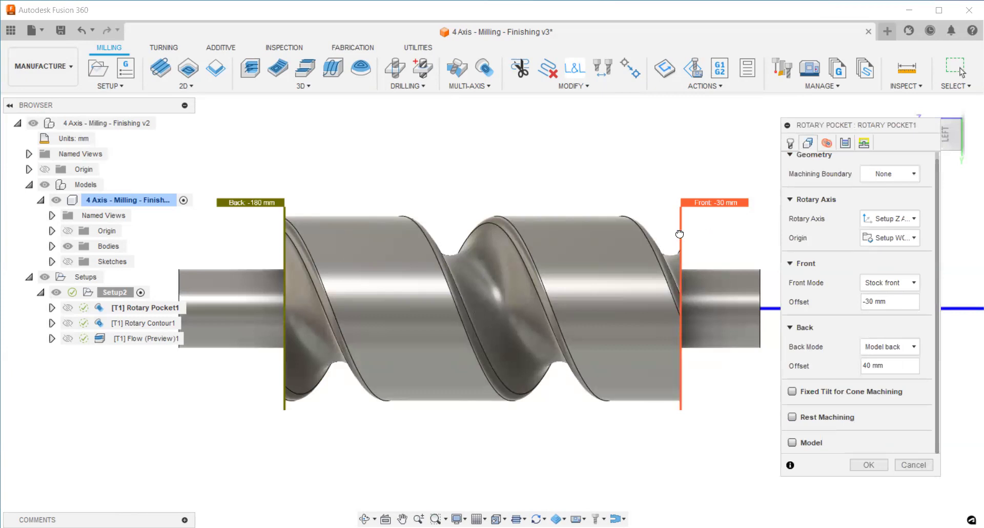
scroll(710, 299, down, 2)
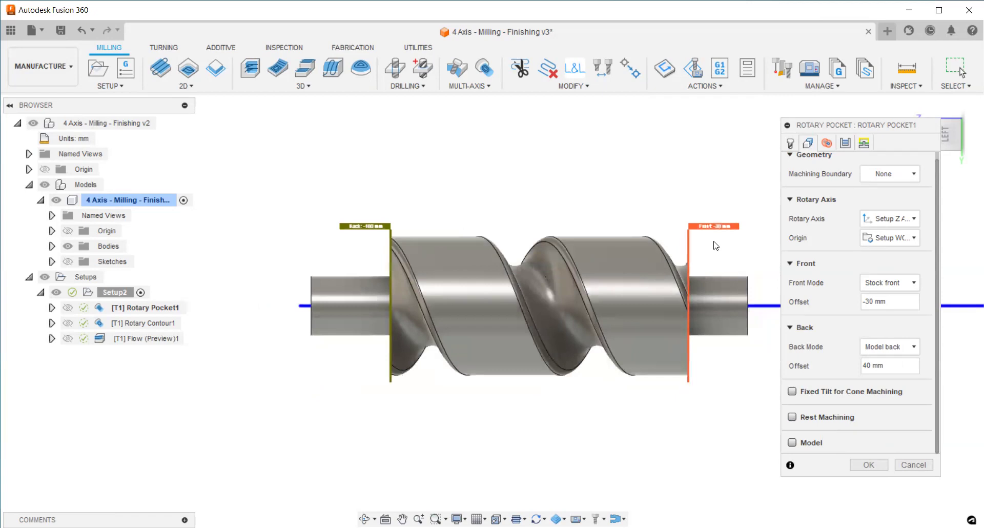
click(826, 143)
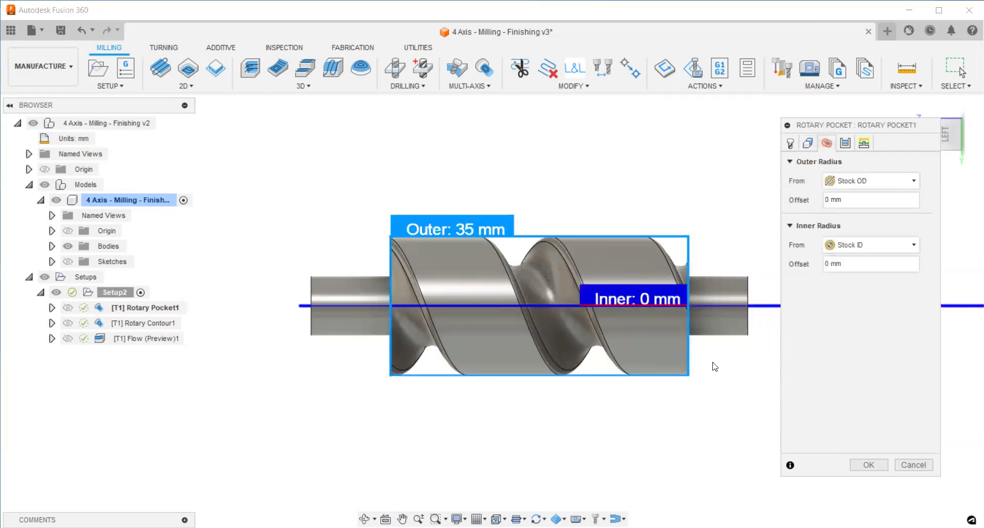
shift+middle_drag(720, 318, 710, 320)
scroll(710, 319, up, 2)
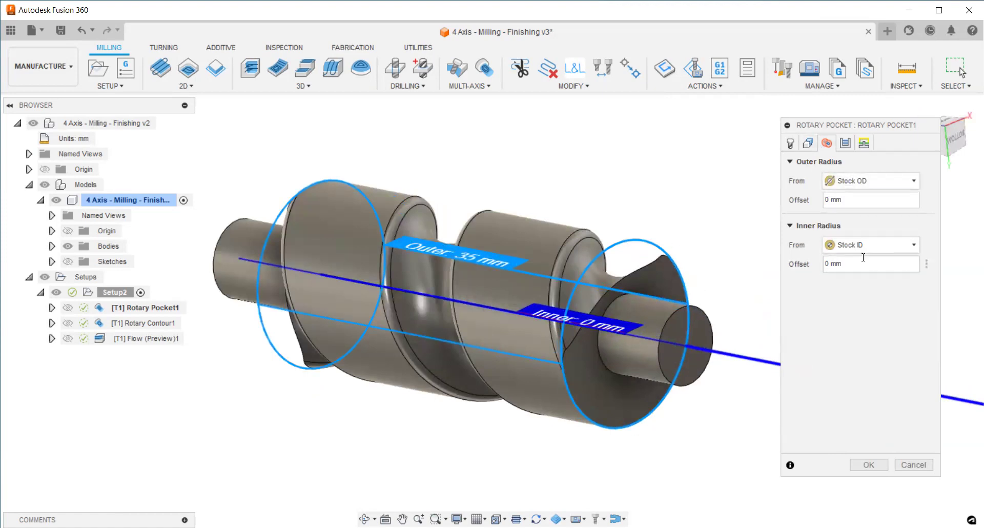
Review Rotary Pocket1's passes, keeping Offset as the rotary pass style, and check Stock to Leave.
click(845, 144)
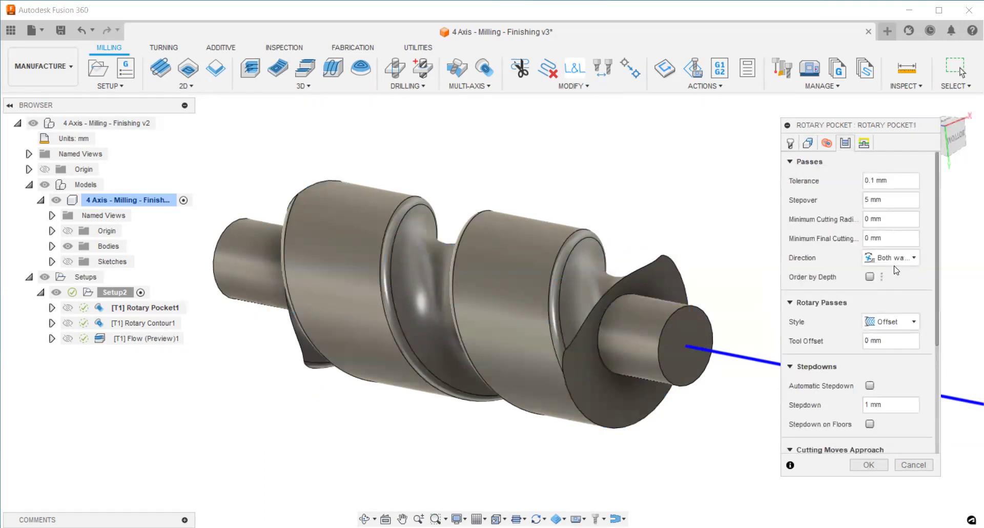
scroll(901, 263, down, 2)
scroll(901, 263, down, 2)
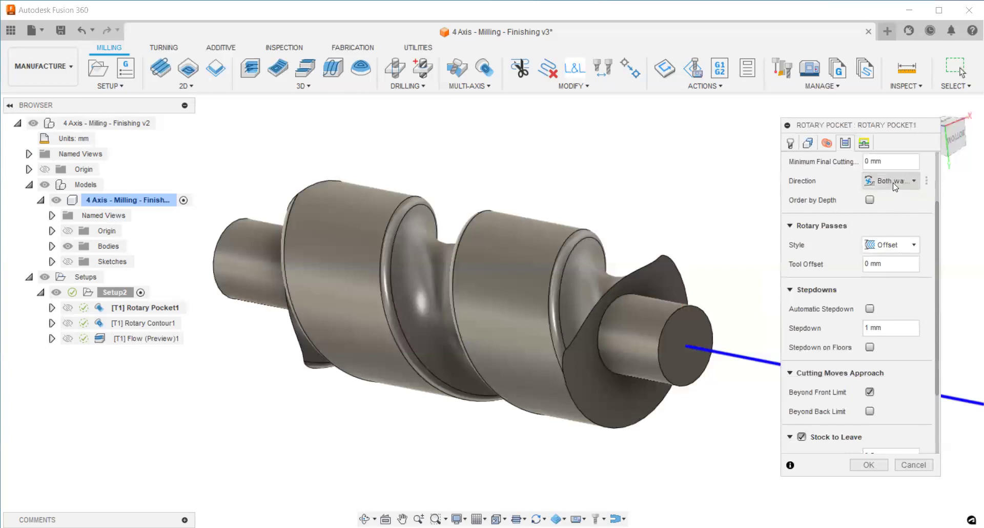
click(896, 240)
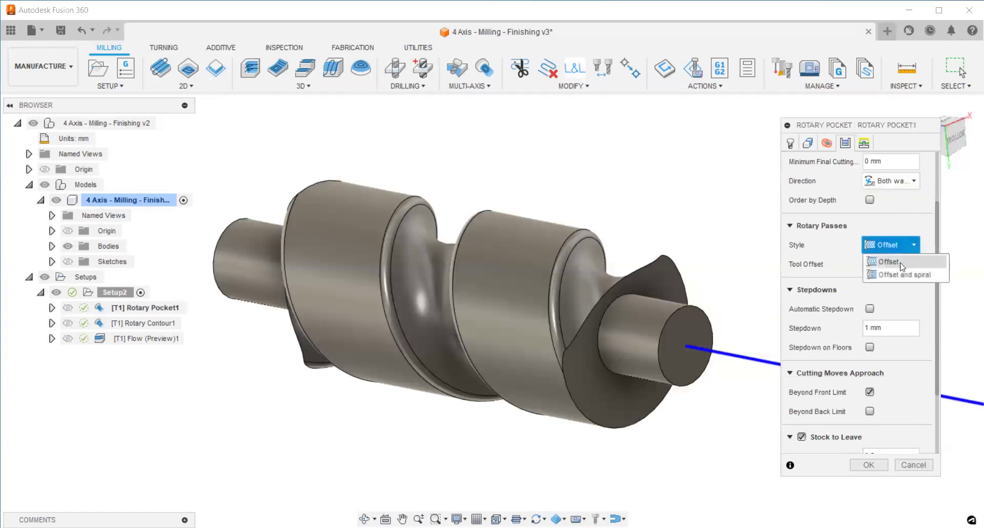
click(902, 242)
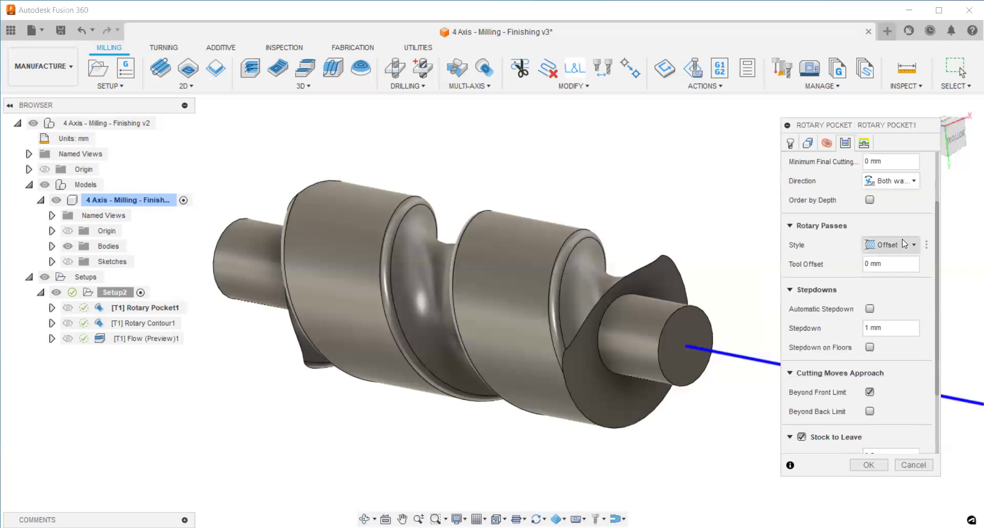
scroll(896, 376, down, 4)
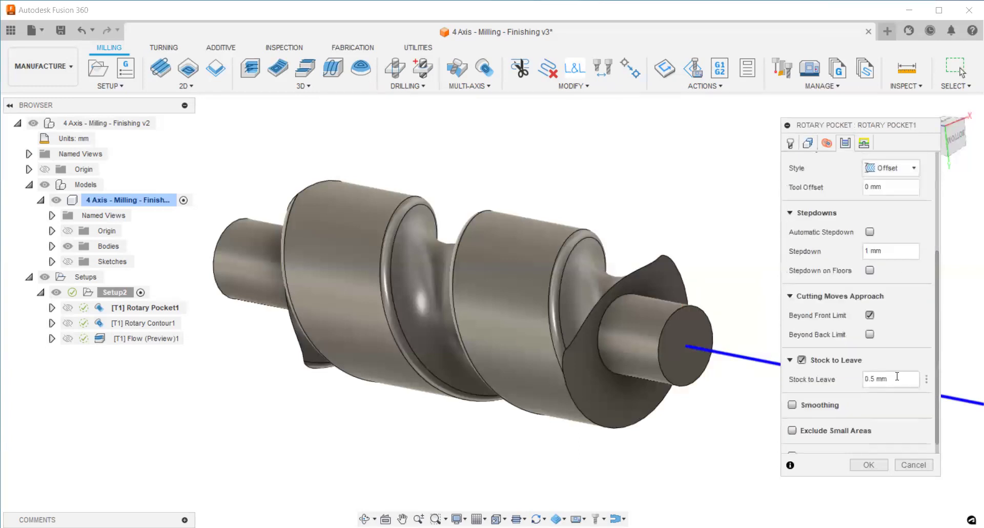
drag(895, 382, 865, 380)
shift+middle_drag(281, 184, 296, 207)
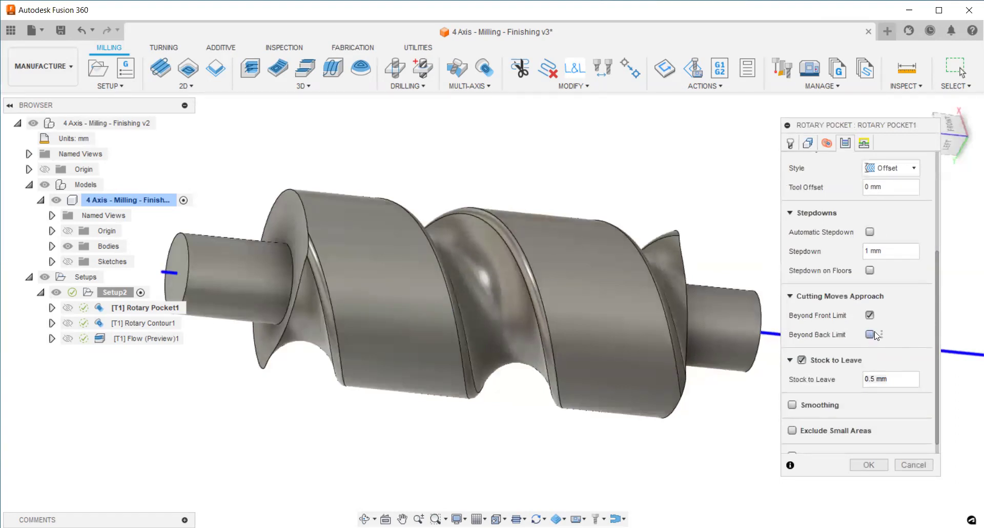
Review linking: 10 mm entry, exit and safe distances, Smooth transitions, Automatic 2° ramp.
click(864, 142)
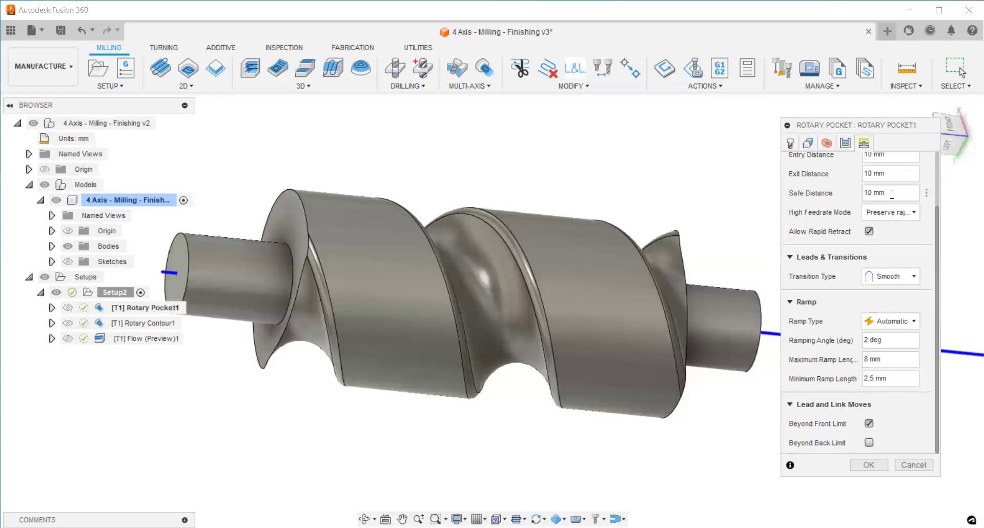
scroll(891, 200, up, 2)
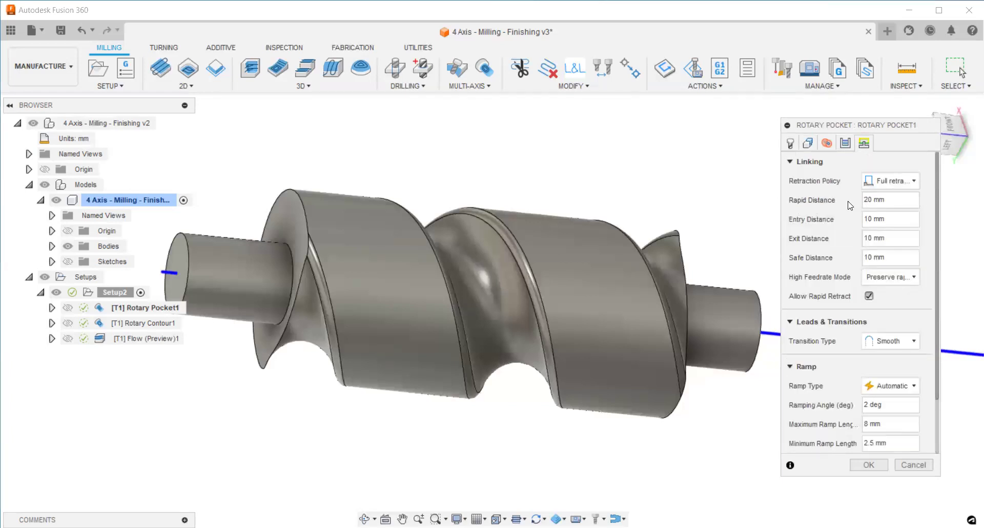
scroll(619, 264, down, 2)
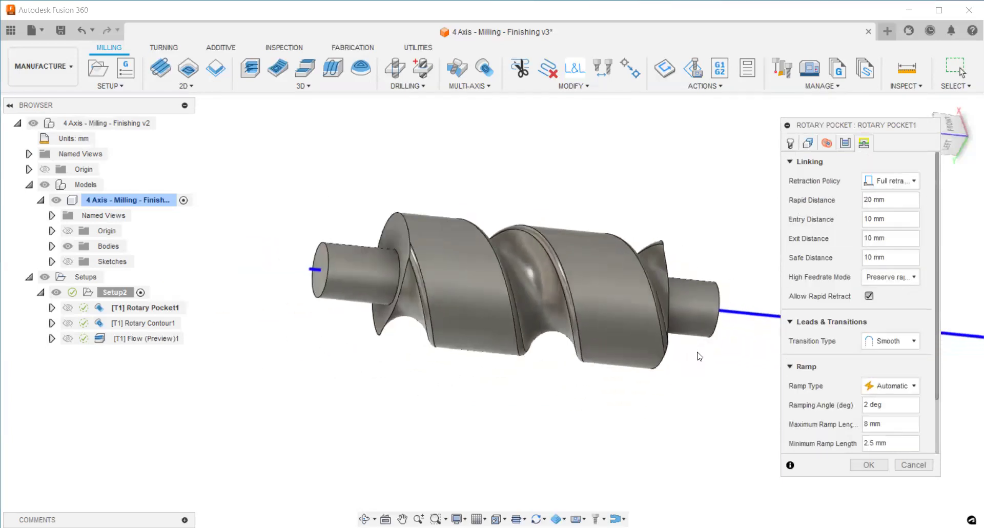
shift+middle_drag(647, 342, 776, 330)
scroll(882, 318, down, 3)
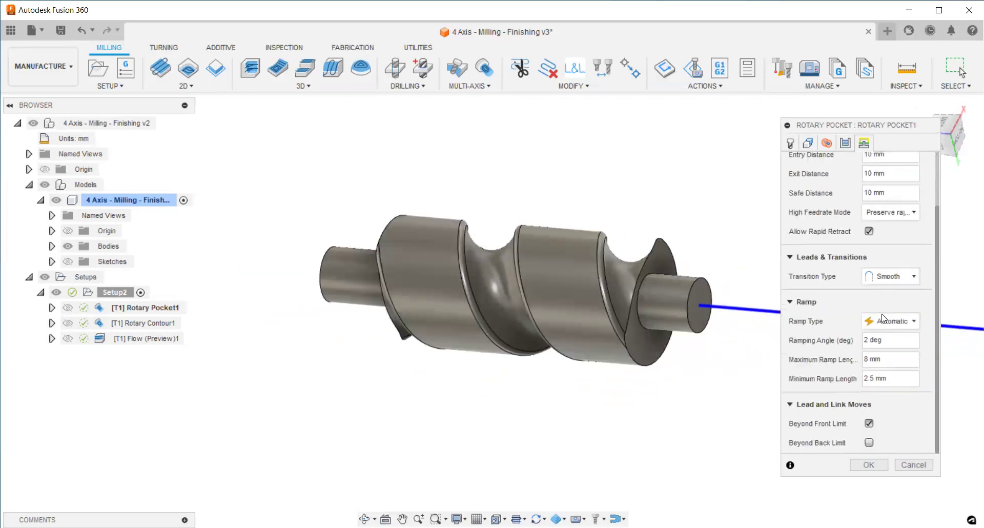
Cancel Rotary Pocket1 unchanged, inspect its toolpath on the screw, then deselect it to hide the lines.
click(909, 464)
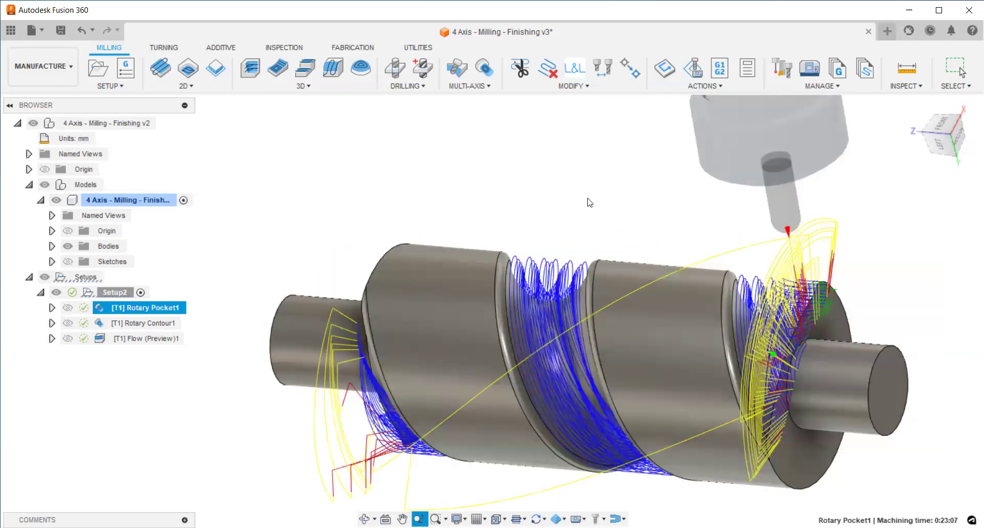
scroll(602, 251, up, 2)
scroll(538, 191, down, 4)
scroll(597, 285, up, 2)
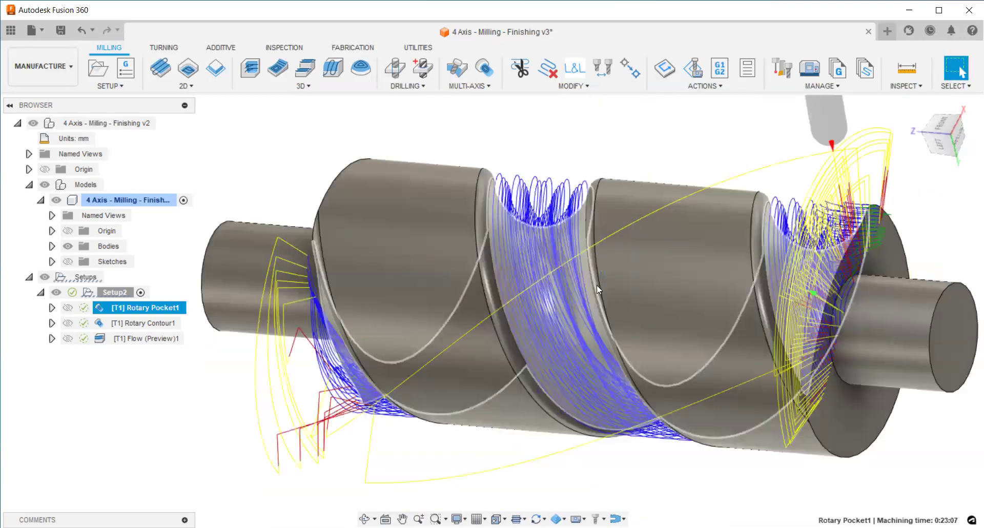
scroll(577, 312, down, 2)
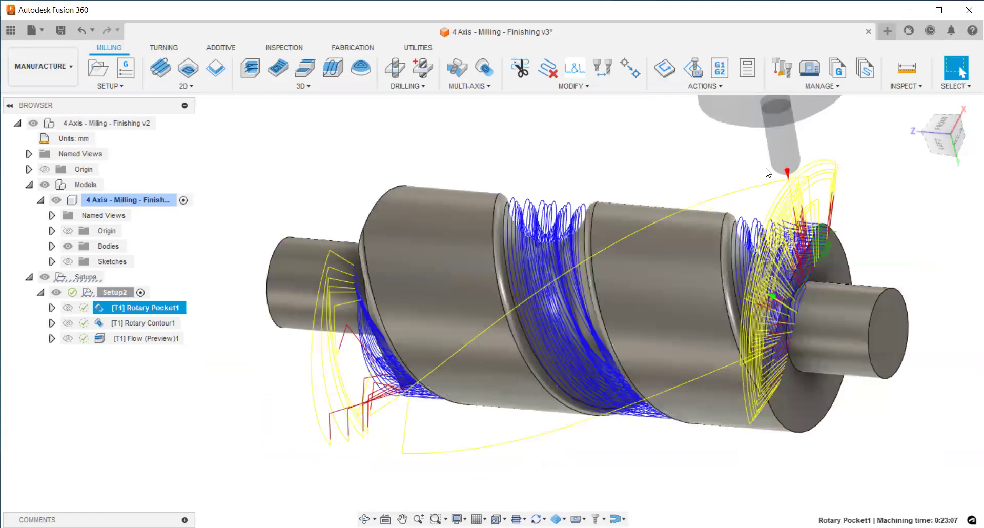
shift+middle_drag(589, 267, 611, 222)
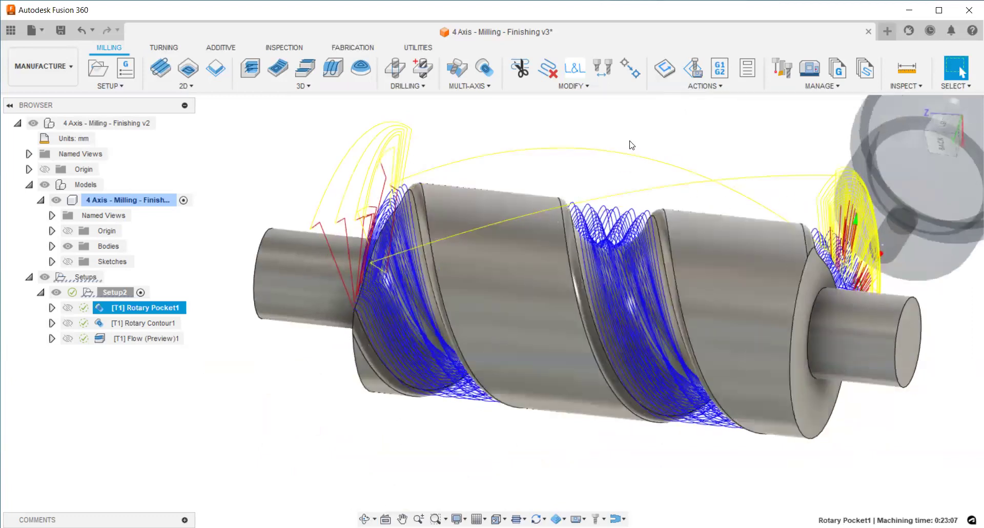
key(Escape)
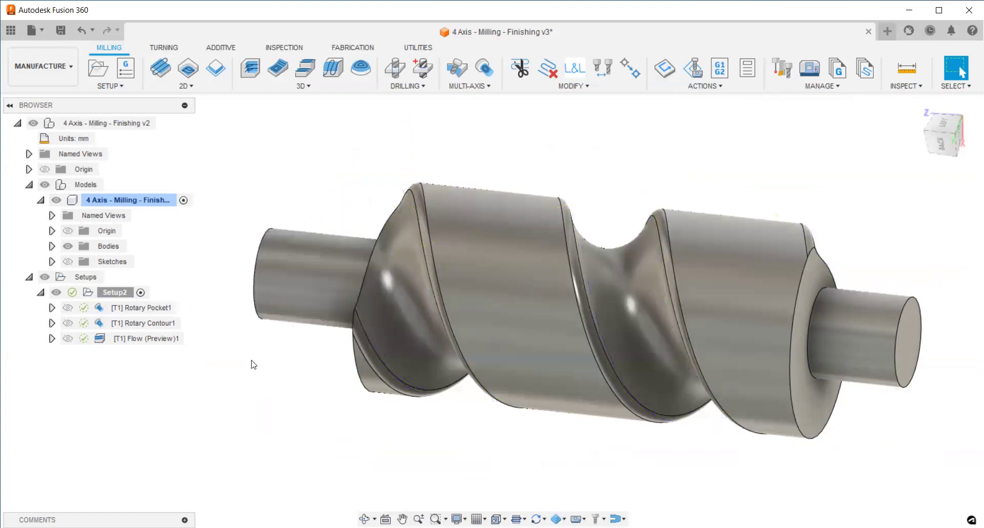
Open Rotary Contour1's settings and close them to display its toolpath along the groove.
click(101, 322)
click(489, 86)
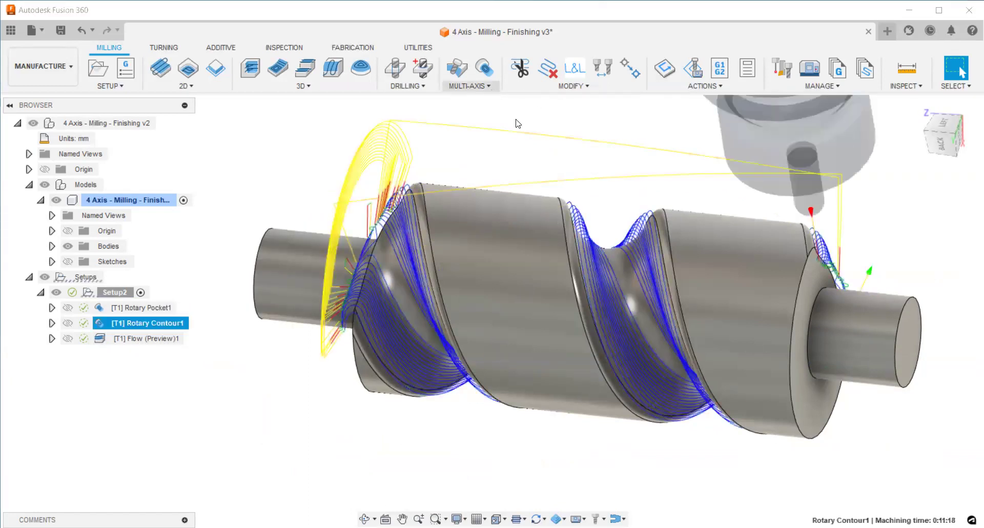
double_click(102, 323)
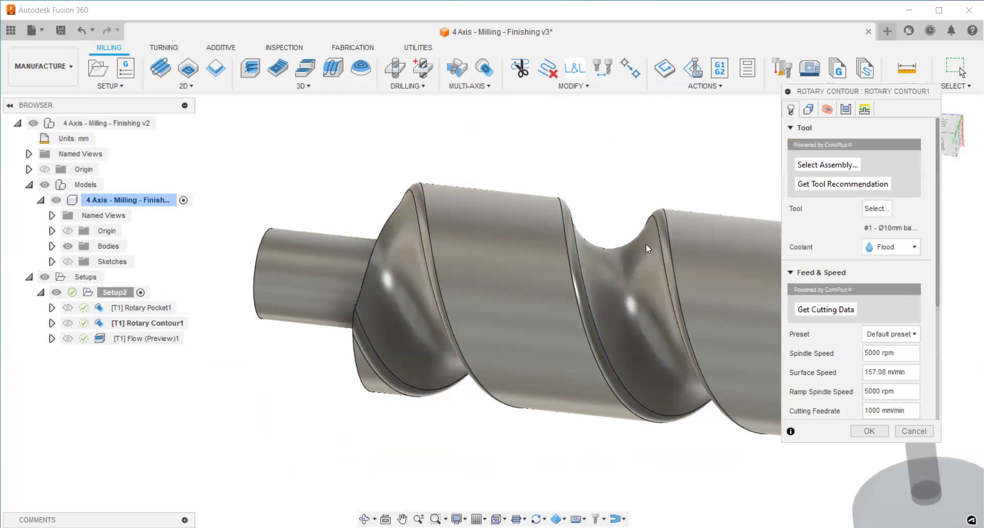
shift+middle_drag(618, 262, 608, 263)
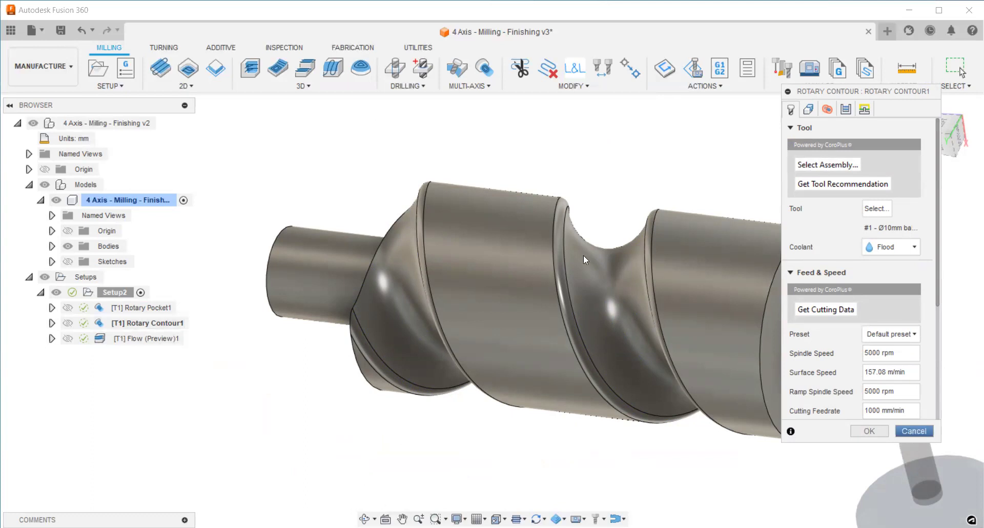
key(Return)
scroll(584, 254, up, 4)
scroll(638, 260, up, 3)
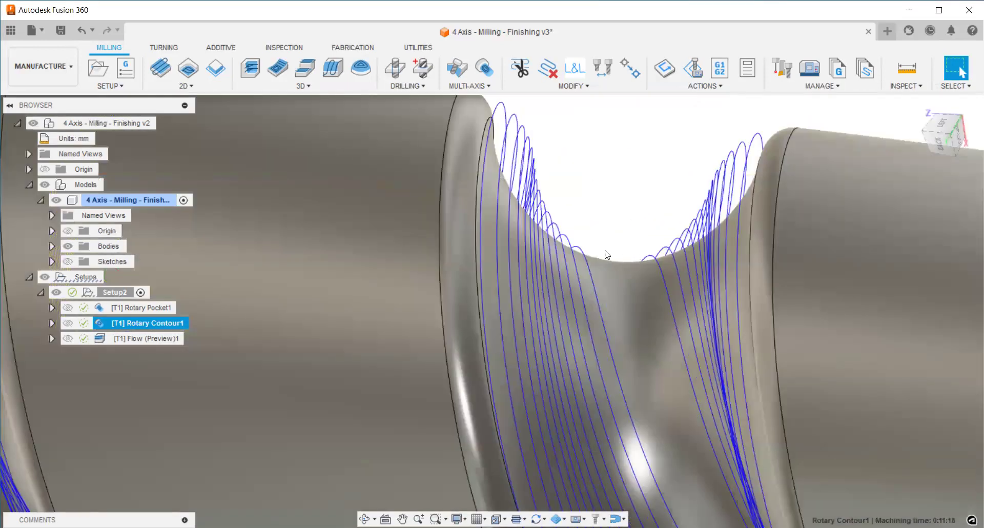
scroll(604, 246, down, 2)
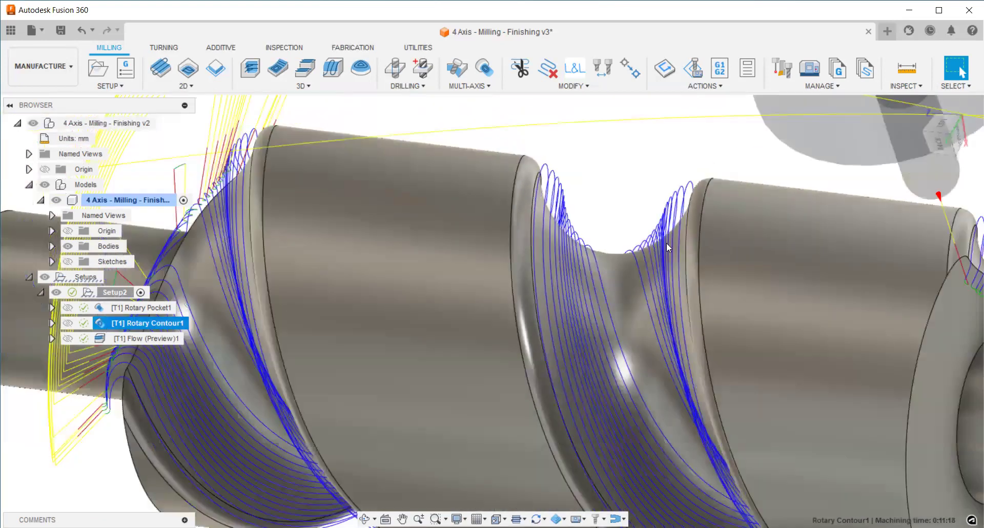
Reopen Rotary Contour1, review its Geometry, Radii, Passes and Linking tabs, and cancel unchanged.
double_click(666, 242)
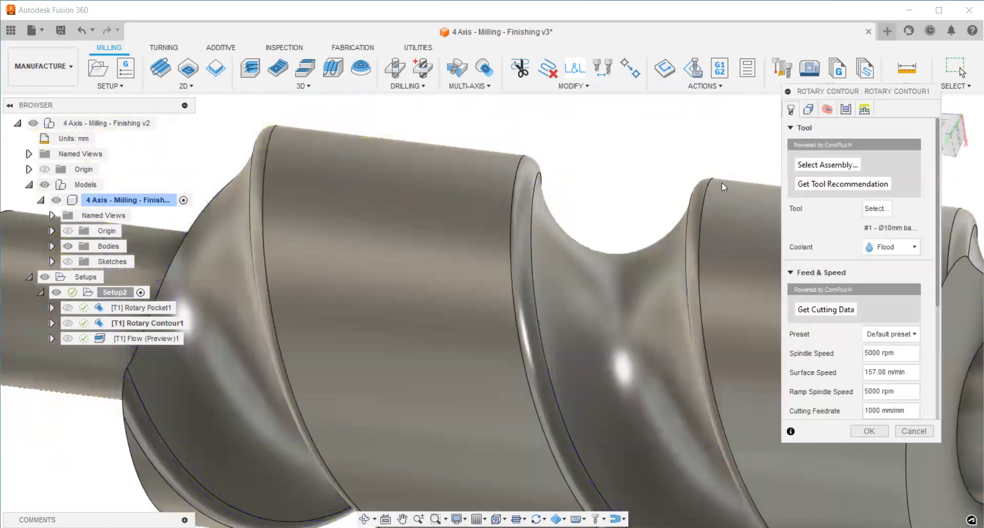
click(809, 109)
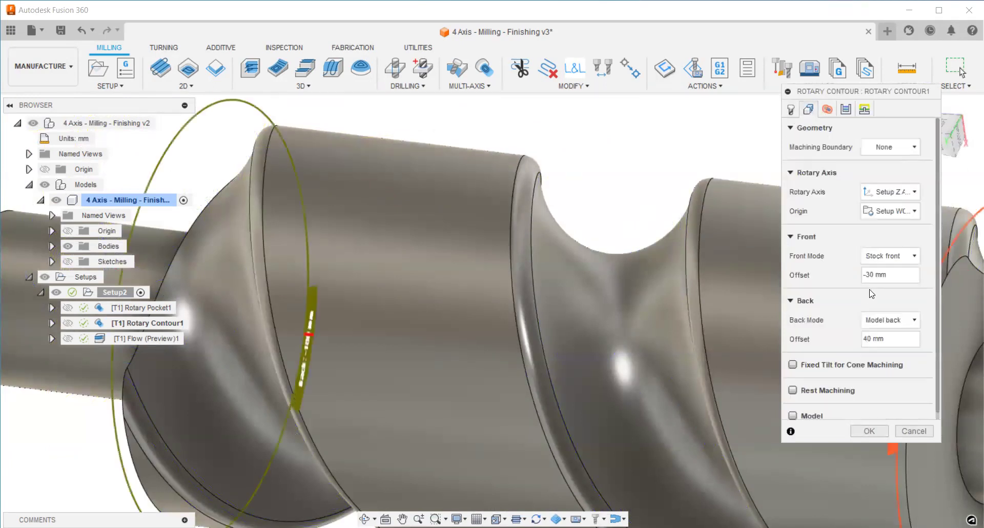
scroll(541, 253, down, 5)
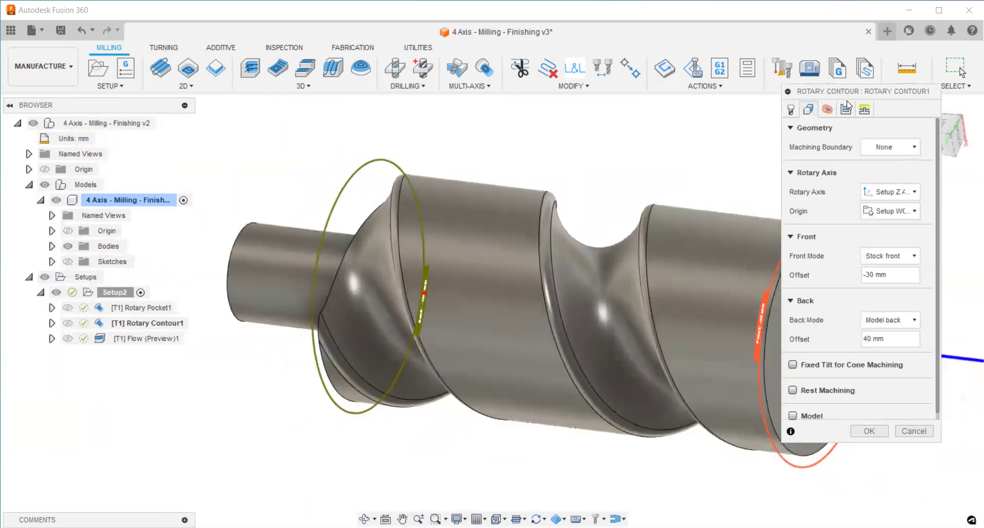
click(830, 106)
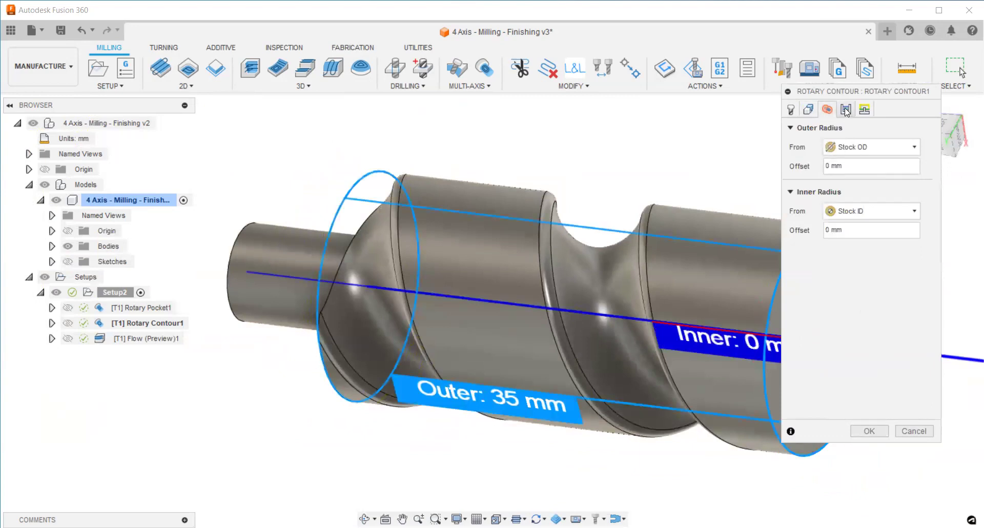
click(846, 109)
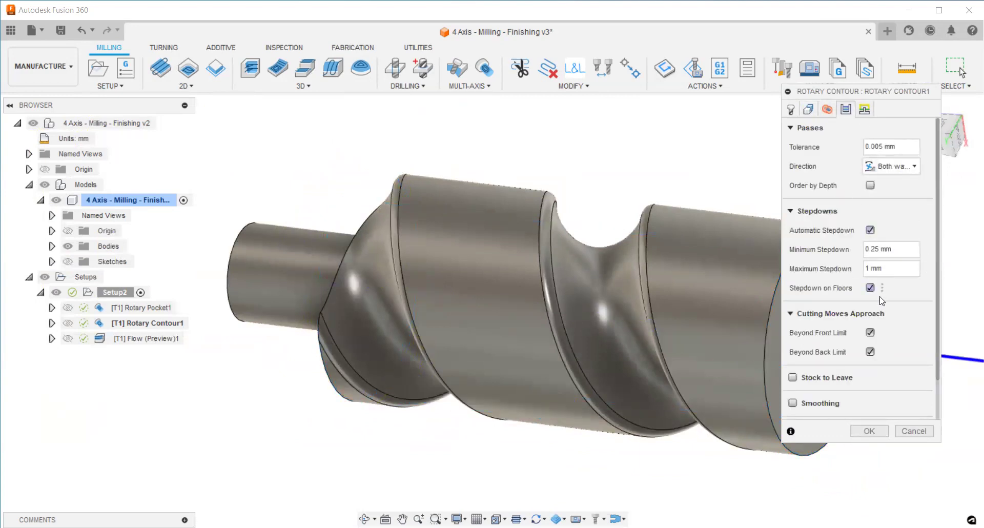
click(865, 110)
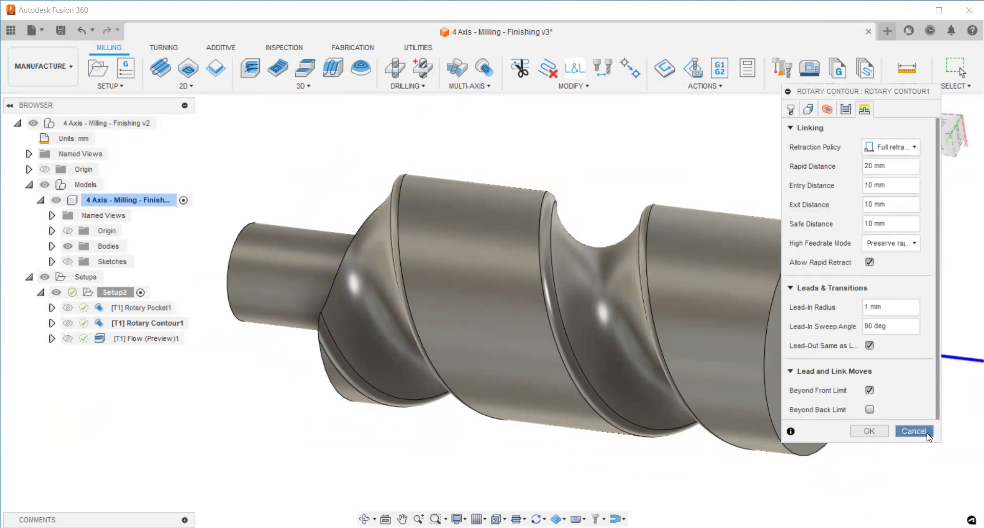
click(147, 323)
Orbit around the grooved section, deselect Rotary Contour1, and open the 3D strategy list.
scroll(576, 326, up, 5)
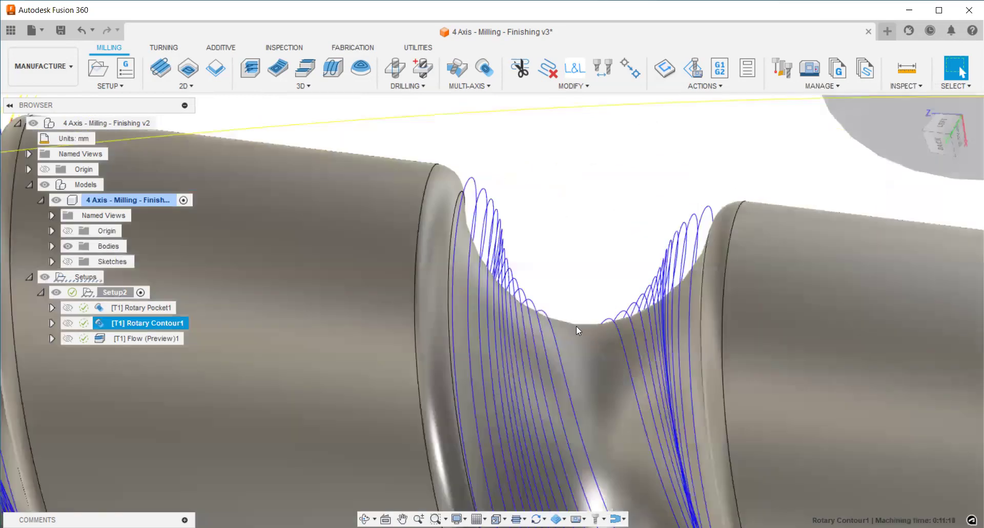
shift+middle_drag(610, 288, 597, 251)
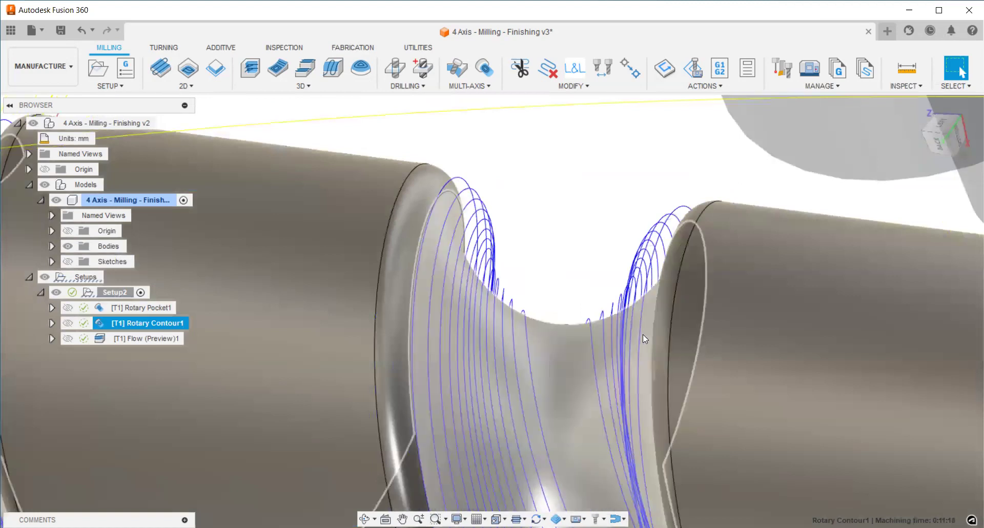
scroll(558, 287, down, 5)
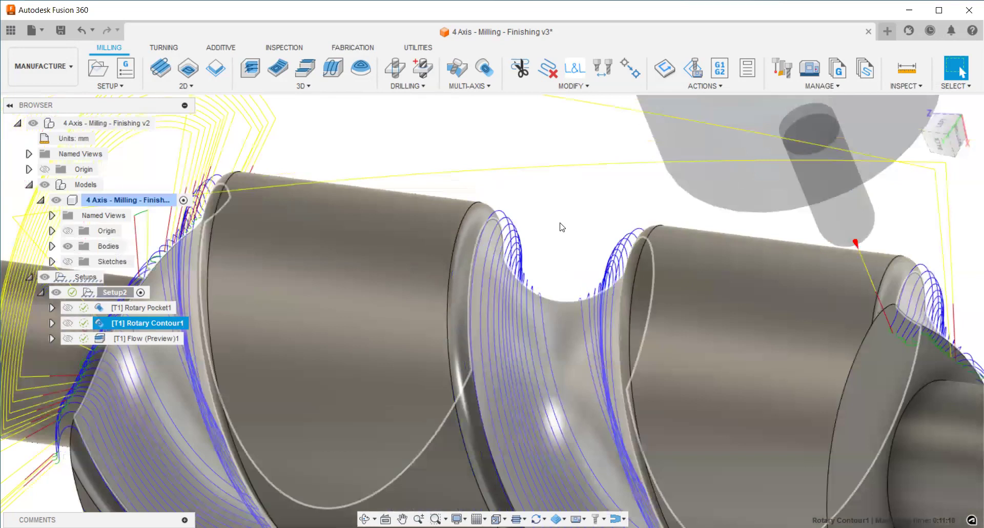
click(562, 227)
scroll(466, 169, down, 6)
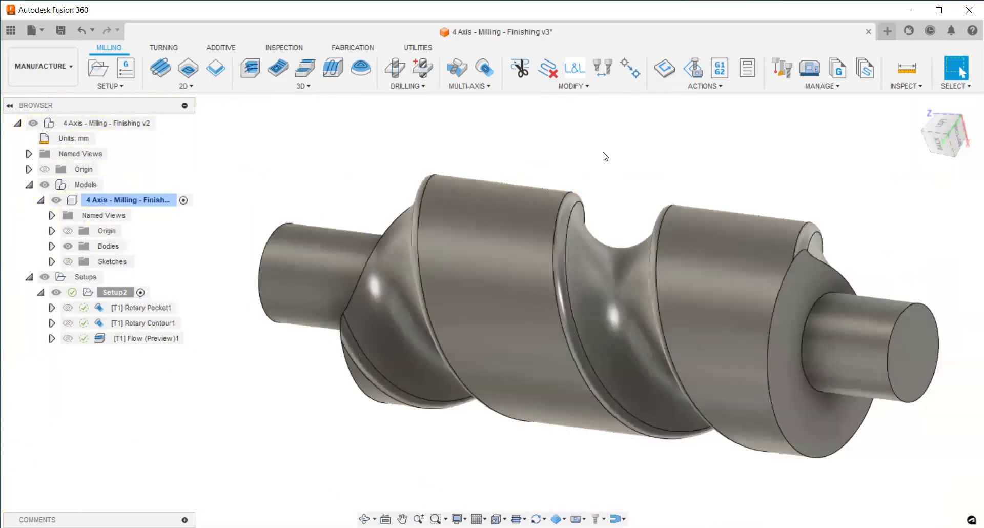
click(303, 86)
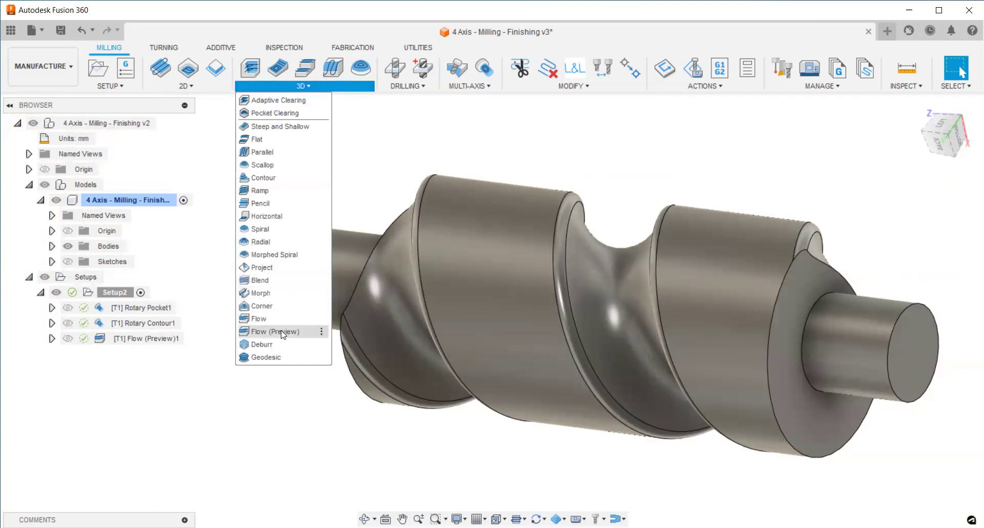
Edit Flow (Preview)1 and review its geometry and heights: 10 mm clearance, 5 mm retract offsets.
click(562, 154)
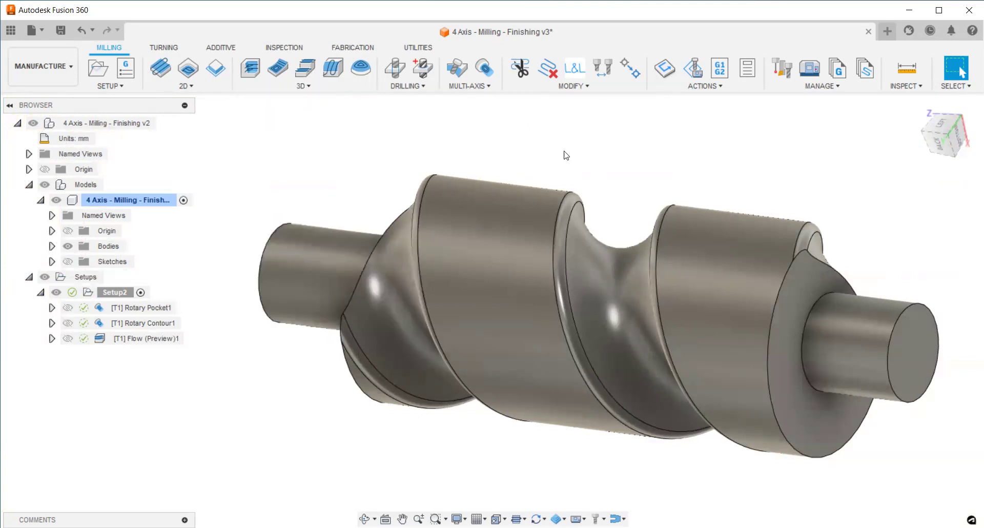
click(100, 339)
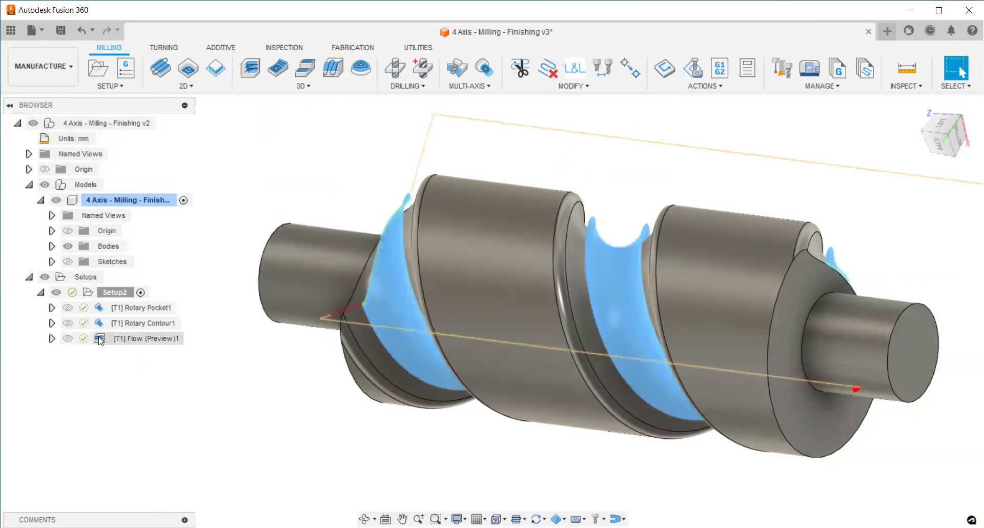
double_click(178, 339)
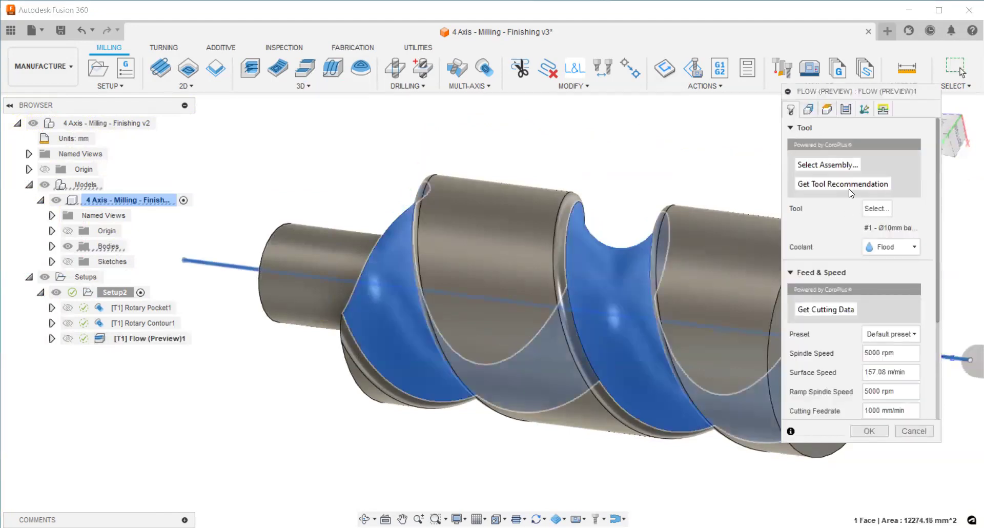
click(809, 109)
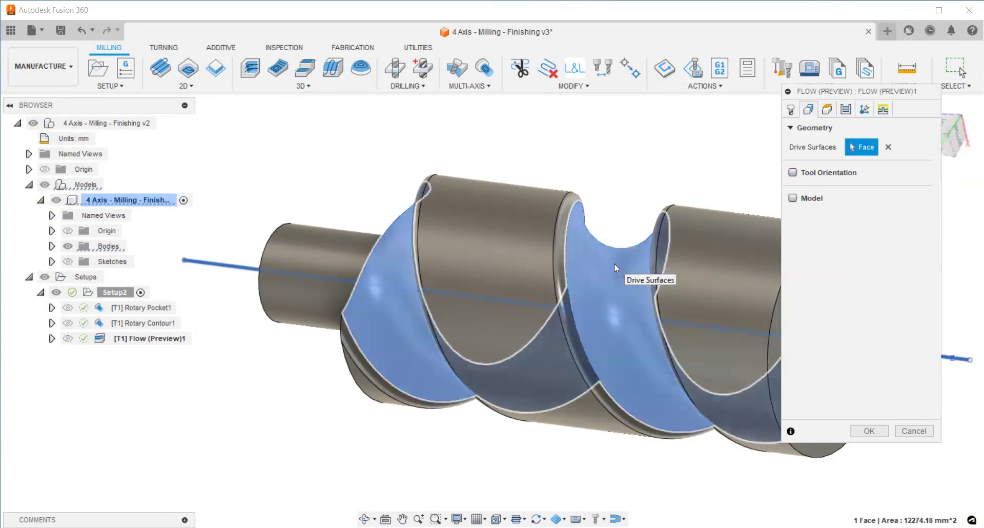
click(826, 109)
scroll(473, 303, down, 5)
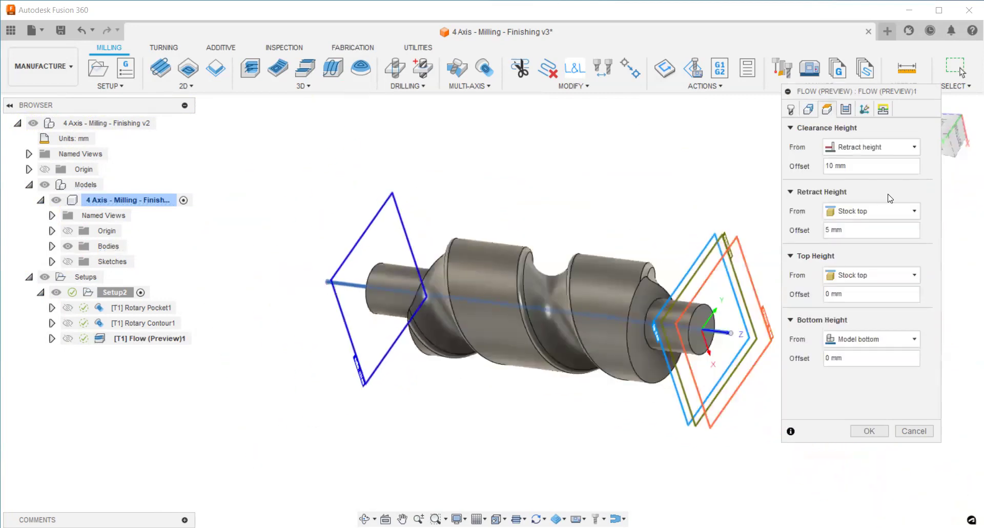
shift+middle_drag(536, 317, 565, 322)
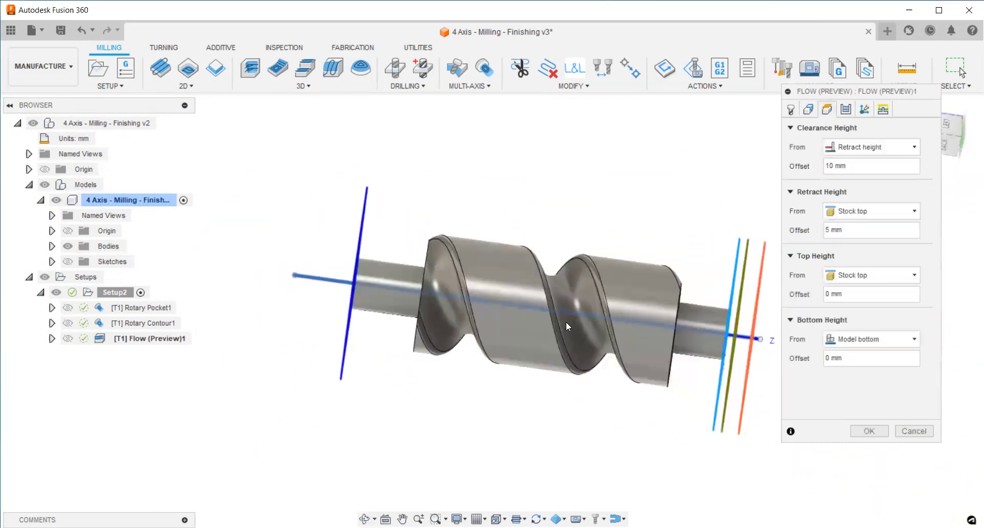
Keep Flow's isometric direction Along u at 0.5 mm stepover, then view its tool axis settings.
click(845, 110)
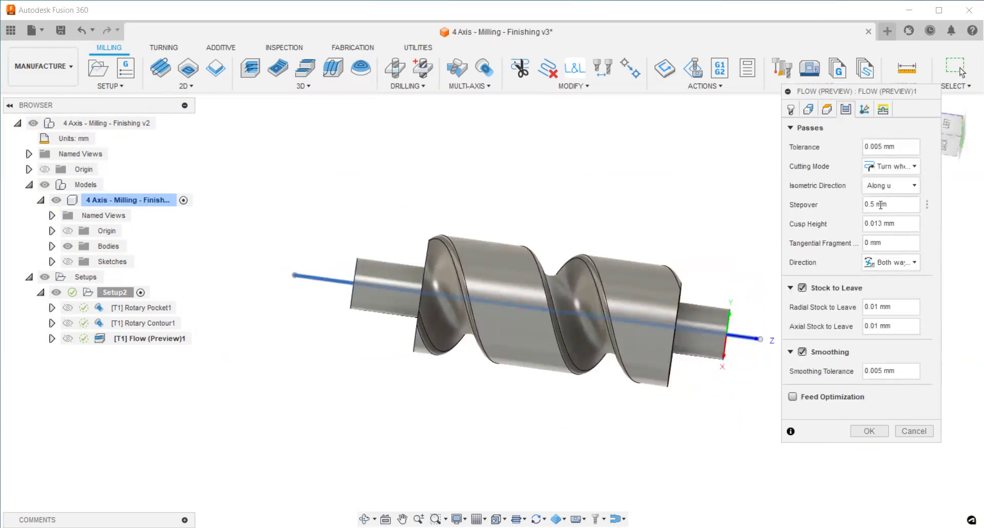
click(894, 185)
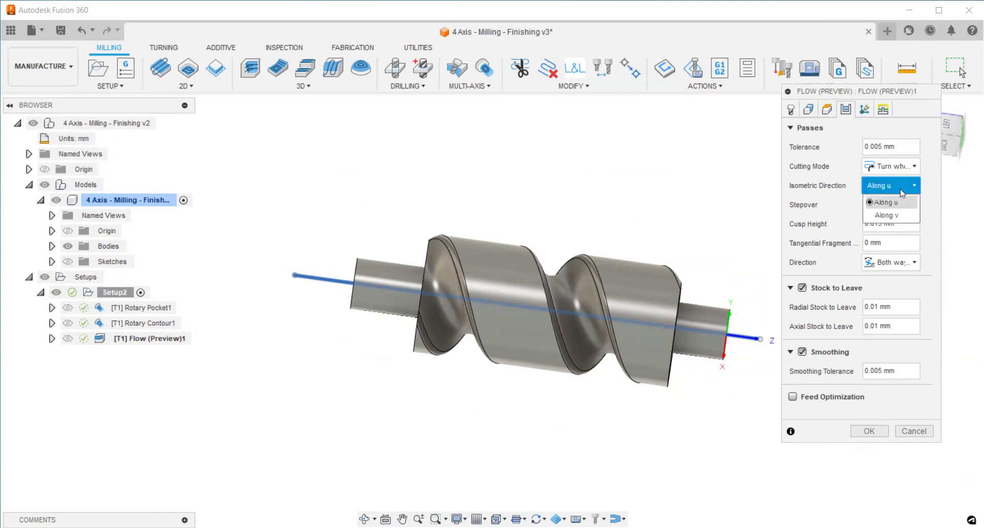
click(894, 136)
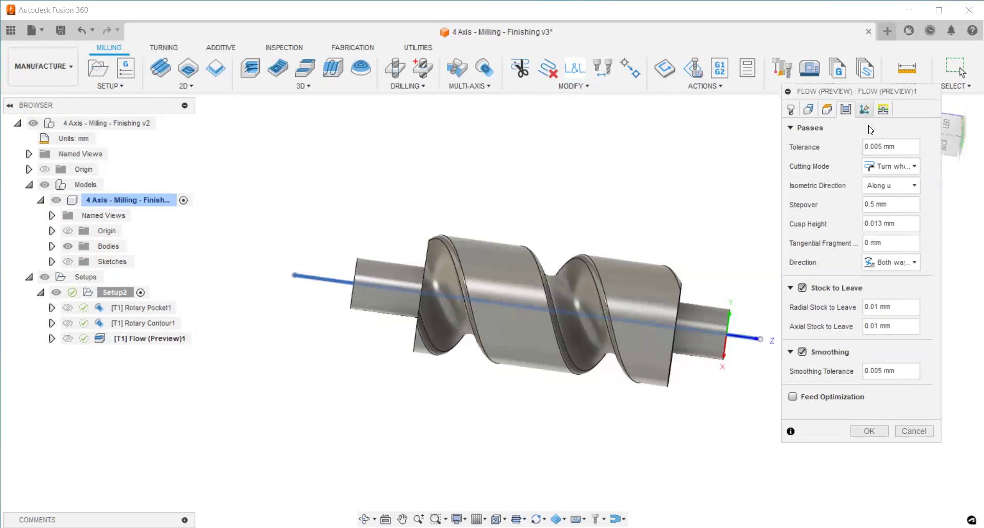
click(866, 111)
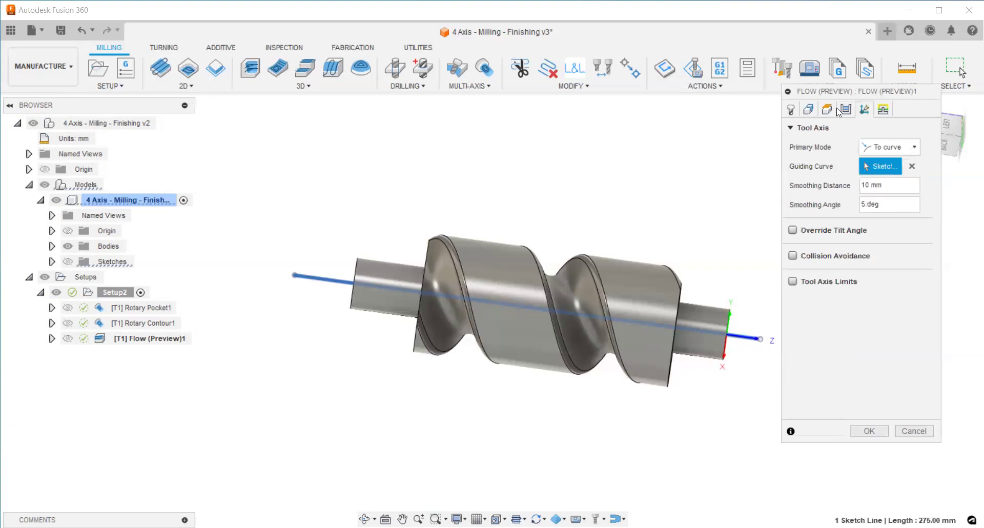
Keep Flow's tool axis To curve with 5° smoothing angle, and review its linking: 20 mm safe distance, Smooth transitions.
drag(860, 97, 834, 89)
click(870, 136)
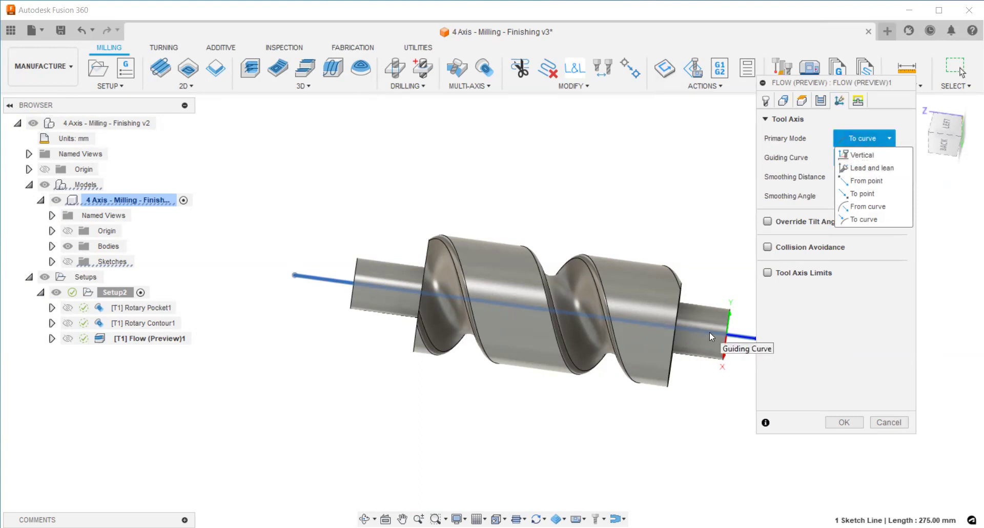
click(865, 220)
shift+middle_drag(616, 423, 575, 429)
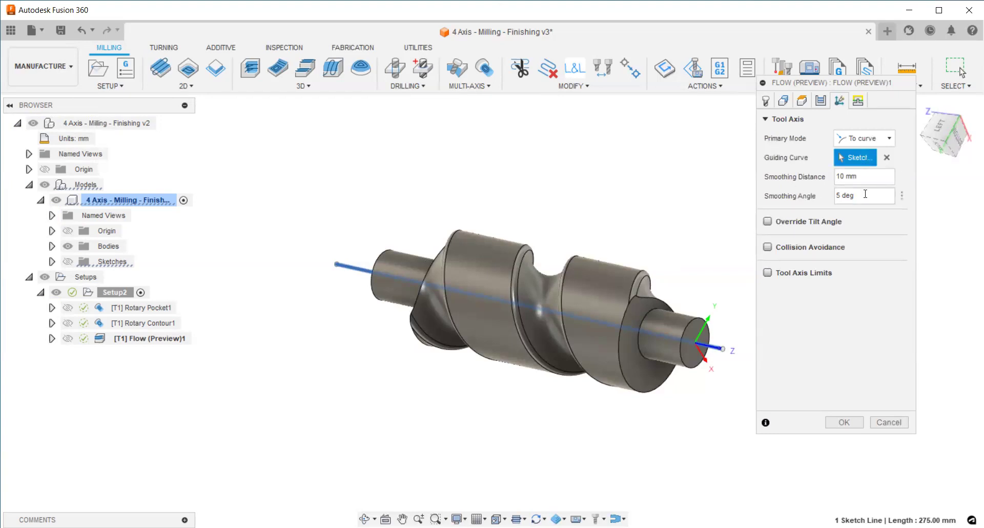
click(864, 195)
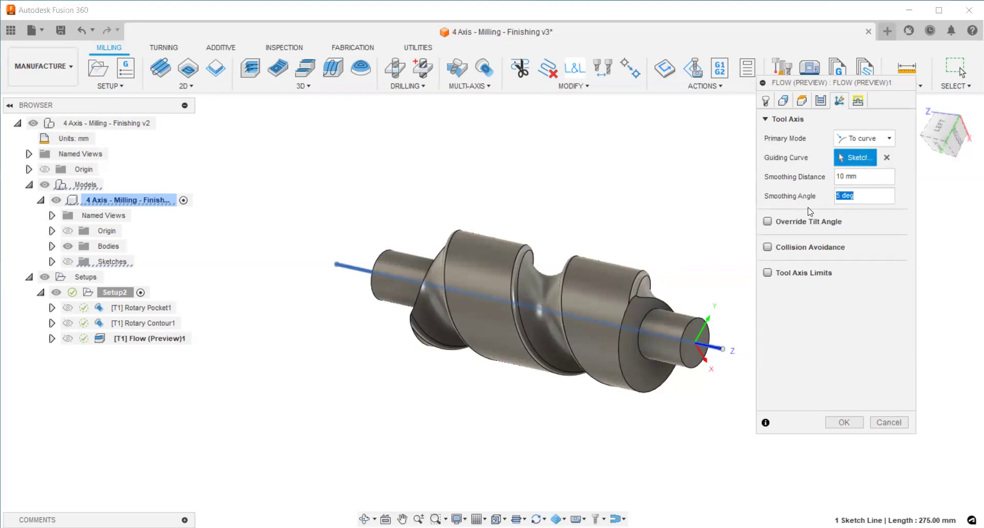
click(859, 102)
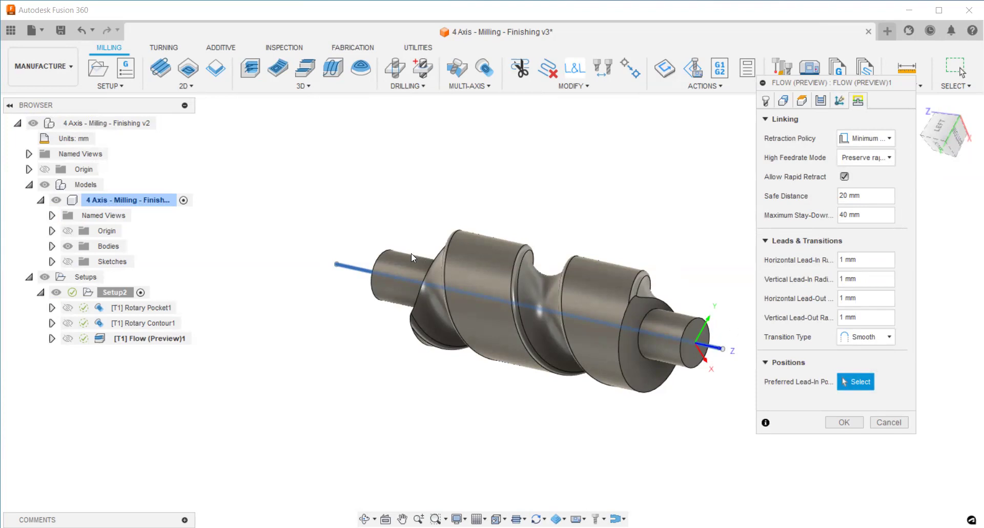
shift+middle_drag(418, 272, 405, 316)
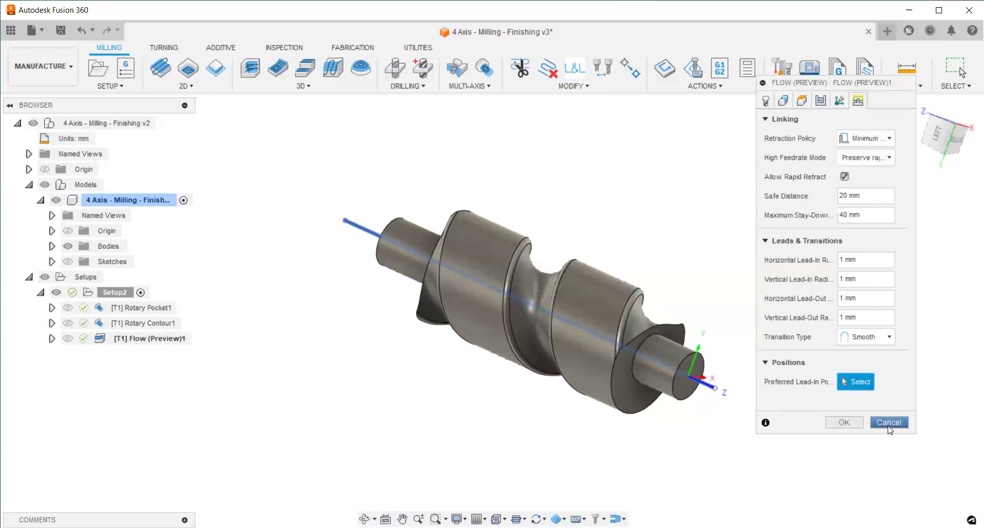
Close the Flow settings and inspect its toolpath face-on along the helical groove.
key(Return)
scroll(539, 276, up, 10)
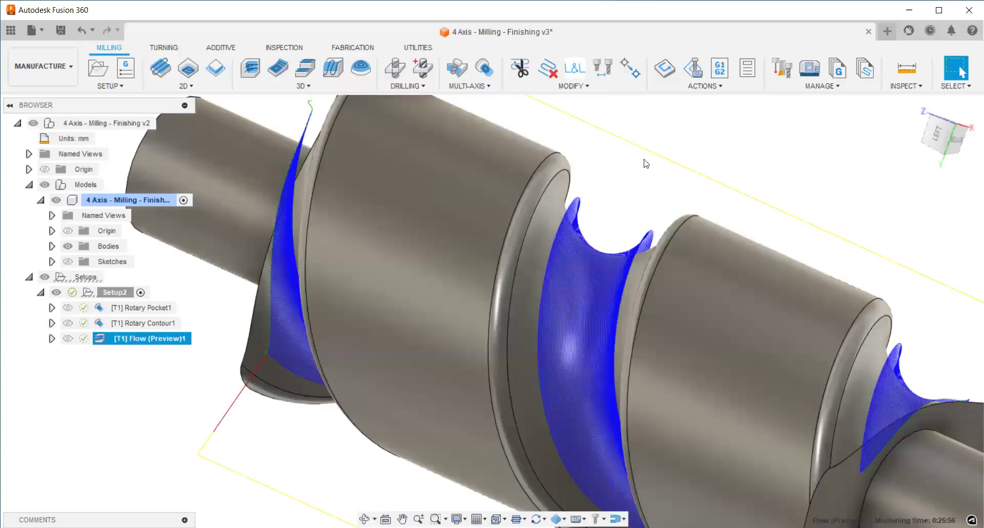
shift+middle_drag(799, 216, 553, 250)
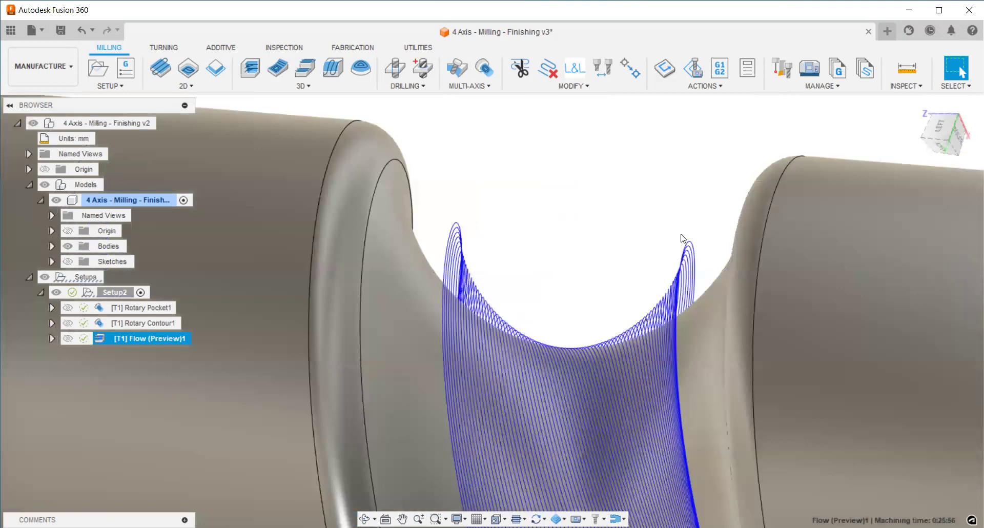
scroll(536, 257, down, 4)
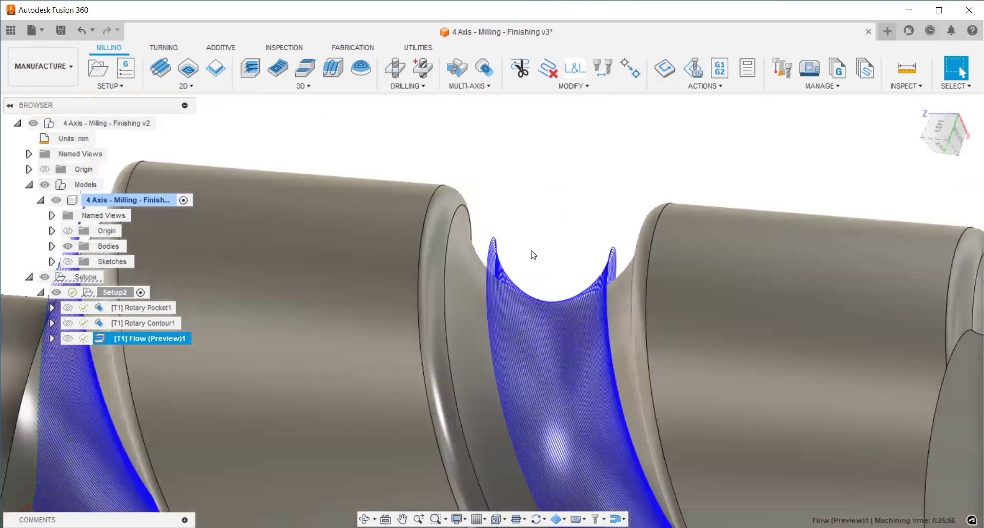
scroll(532, 255, down, 3)
View the whole screw from above, then deselect the Flow operation to hide its toolpath.
shift+middle_drag(603, 313, 640, 277)
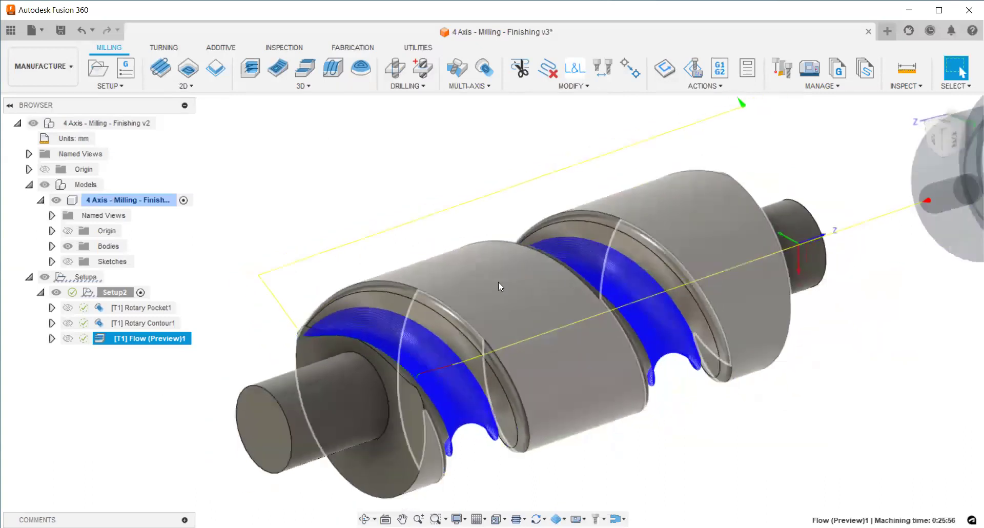
scroll(567, 239, down, 3)
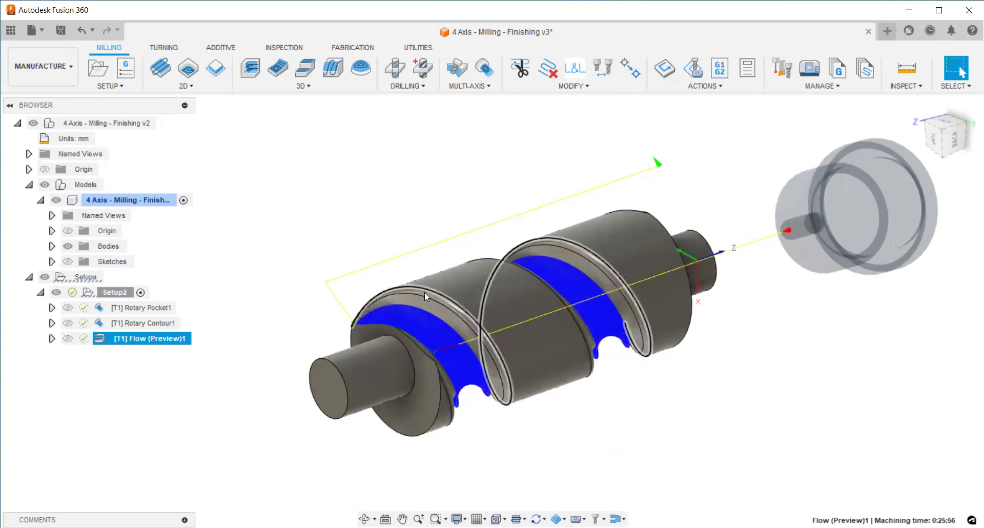
scroll(427, 275, up, 2)
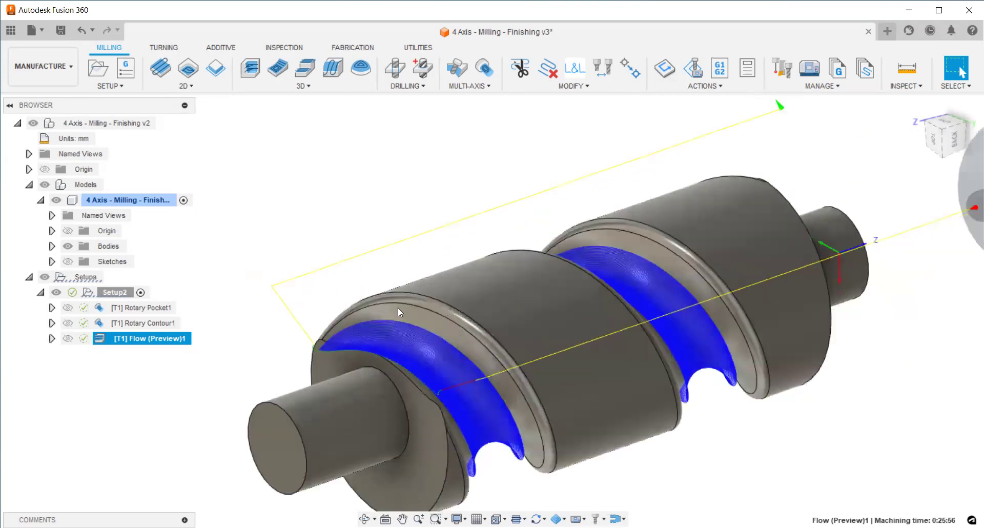
scroll(397, 310, up, 1)
scroll(424, 305, down, 3)
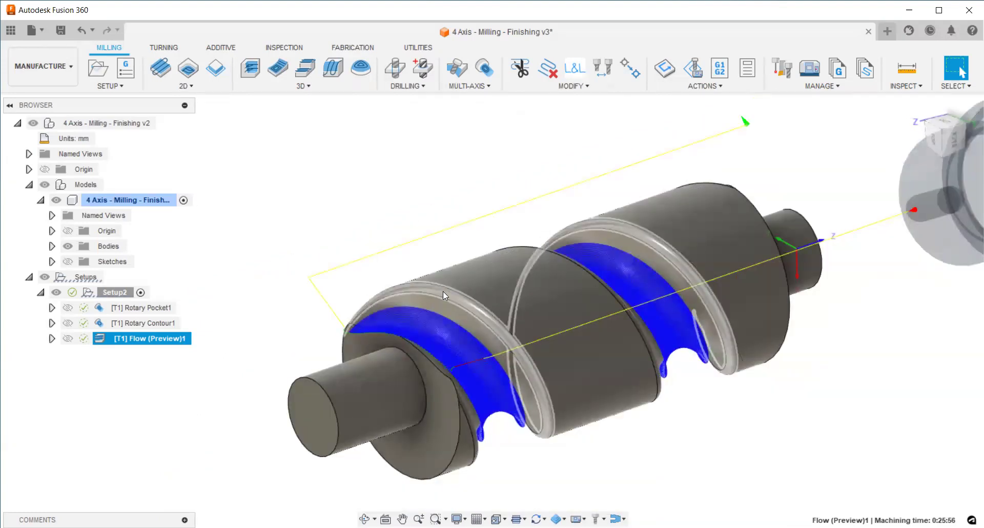
click(400, 187)
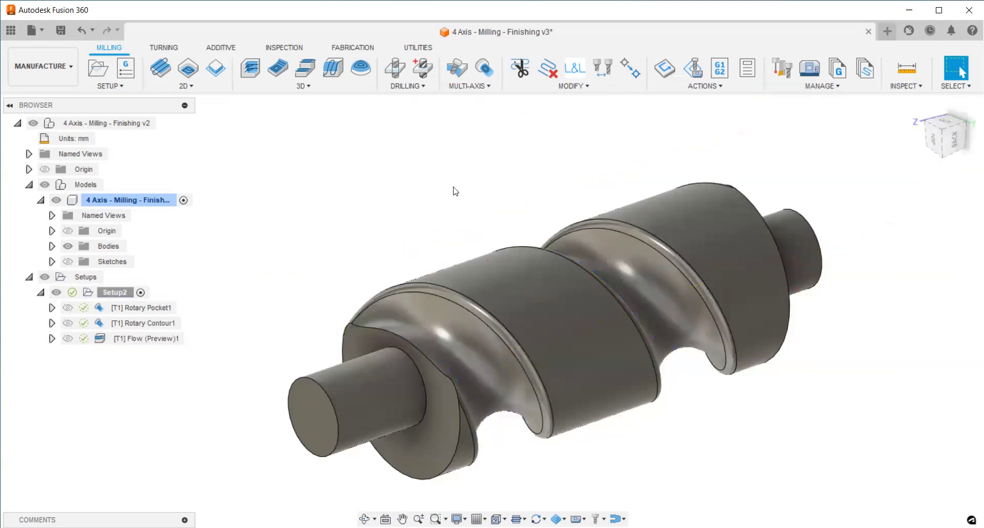